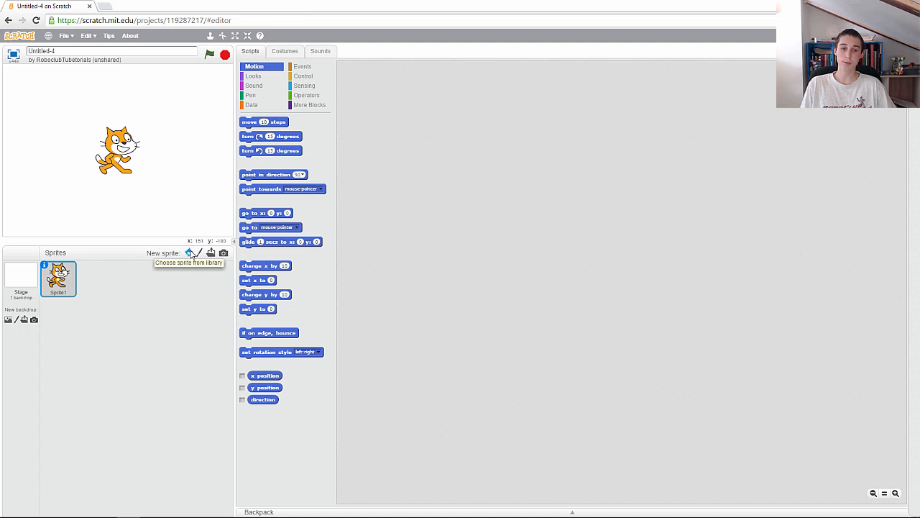
Add the Bear2 sprite from the sprite library and switch it to its bear2-b costume.
{"action": "left_click", "coordinate": [190, 253]}
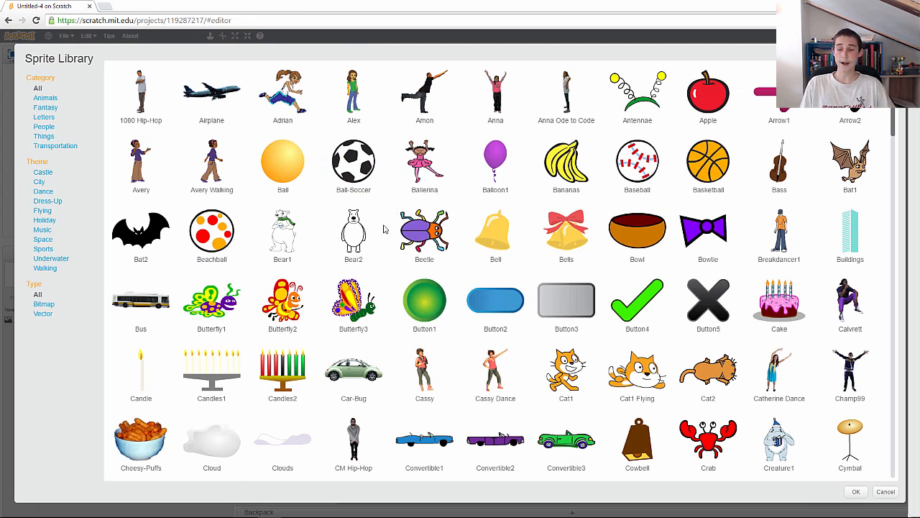
{"action": "scroll", "coordinate": [383, 231], "scroll_direction": "down", "scroll_amount": 1}
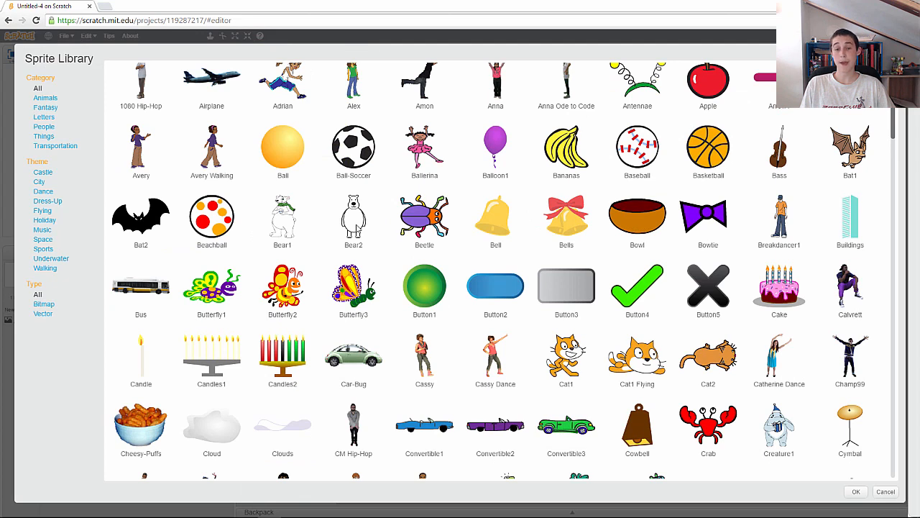
{"action": "left_click", "coordinate": [358, 229]}
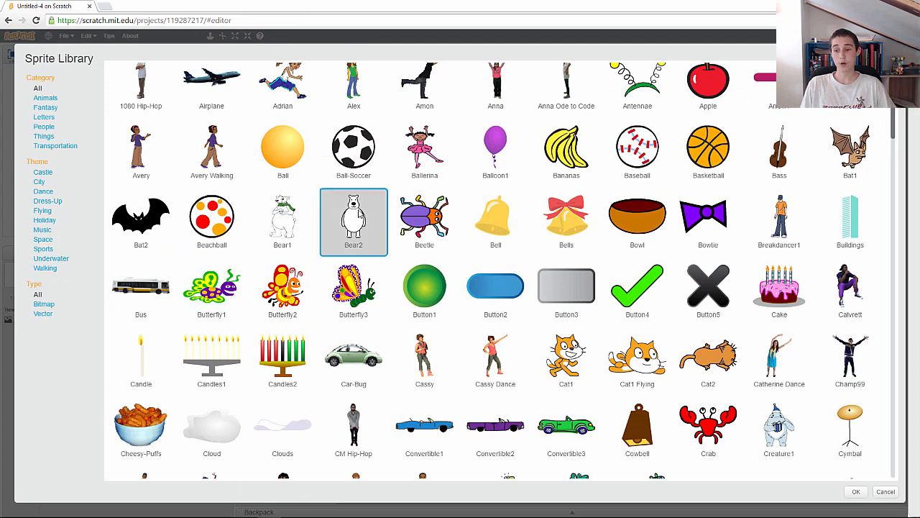
{"action": "left_click", "coordinate": [856, 492]}
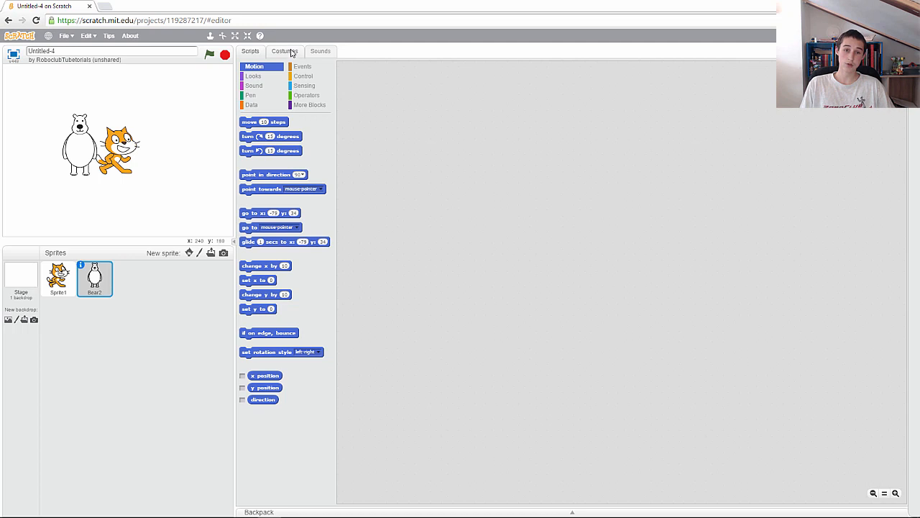
{"action": "left_click", "coordinate": [292, 52]}
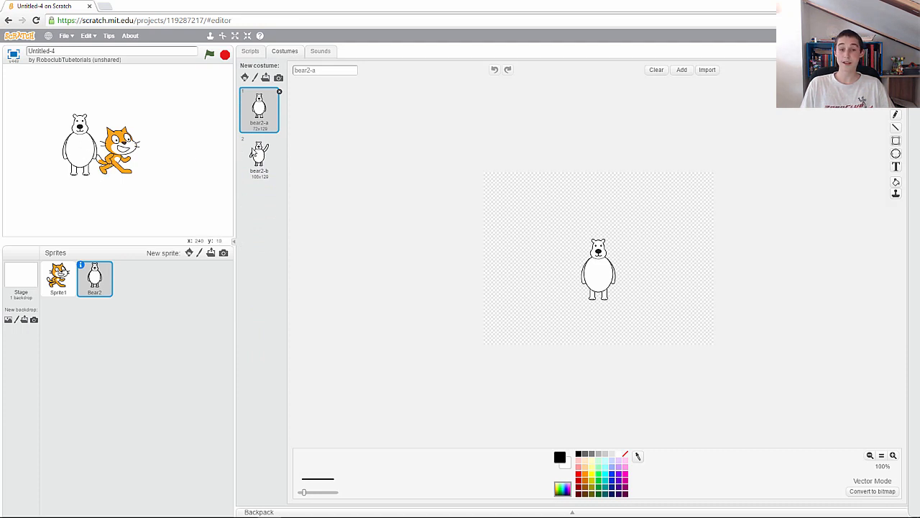
{"action": "left_click", "coordinate": [256, 155]}
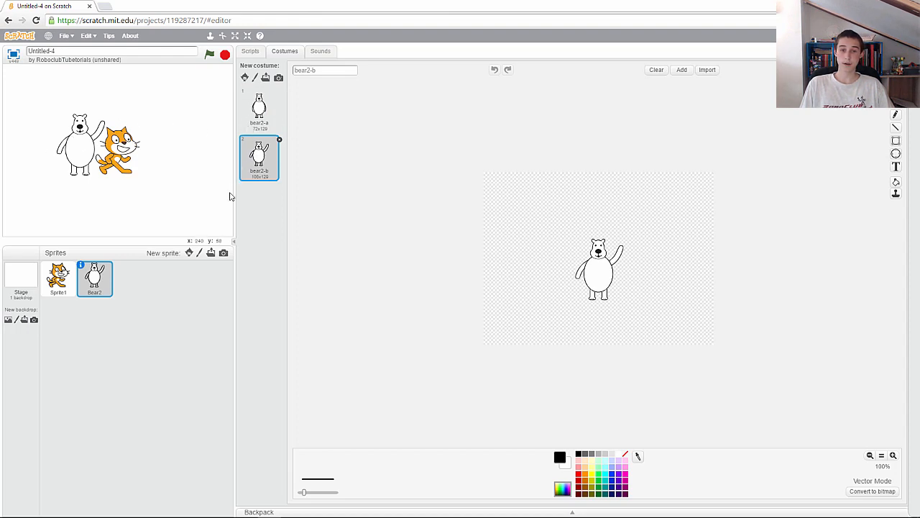
Create a new painted sprite with a black wavy brush stroke and a black diagonal straight line beside it.
{"action": "left_click", "coordinate": [200, 256]}
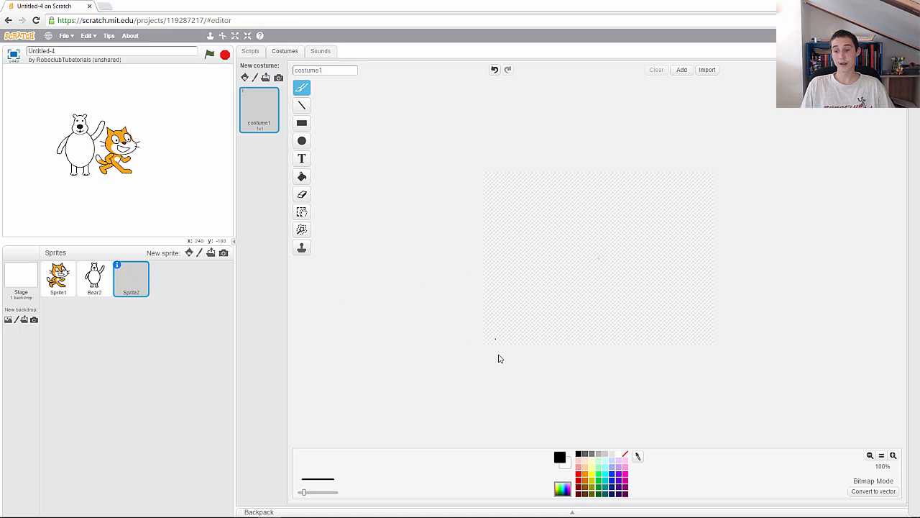
{"action": "left_click", "coordinate": [892, 457]}
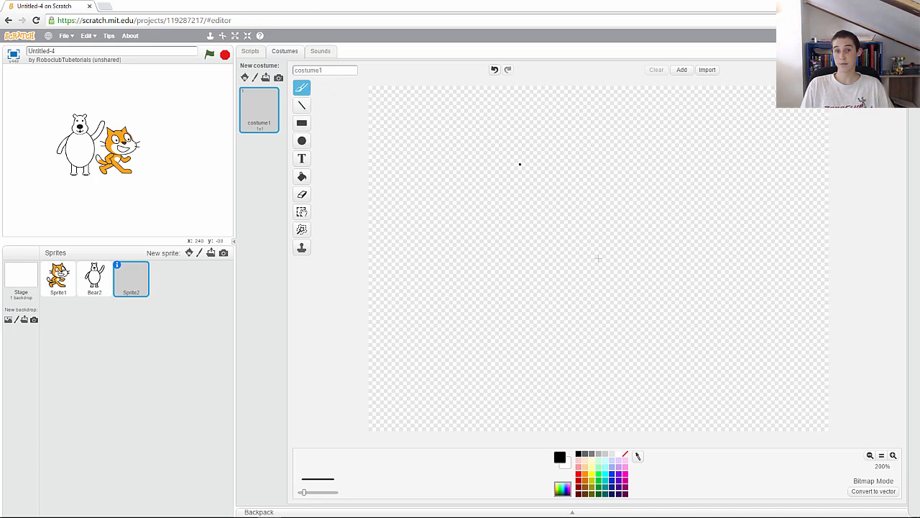
{"action": "mouse_move", "coordinate": [502, 164]}
{"action": "left_mouse_down"}
{"action": "mouse_move", "coordinate": [494, 203]}
{"action": "mouse_move", "coordinate": [506, 258]}
{"action": "mouse_move", "coordinate": [487, 267]}
{"action": "mouse_move", "coordinate": [479, 292]}
{"action": "left_mouse_up"}
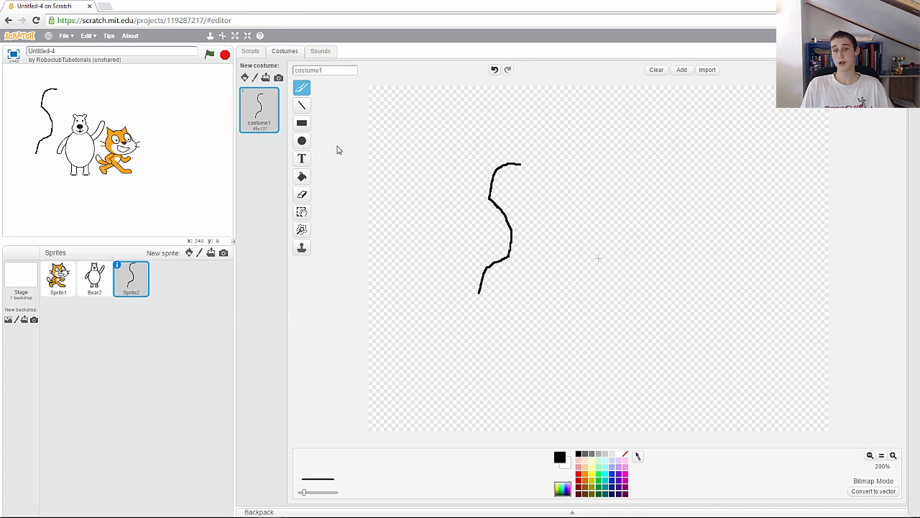
{"action": "left_click", "coordinate": [303, 106]}
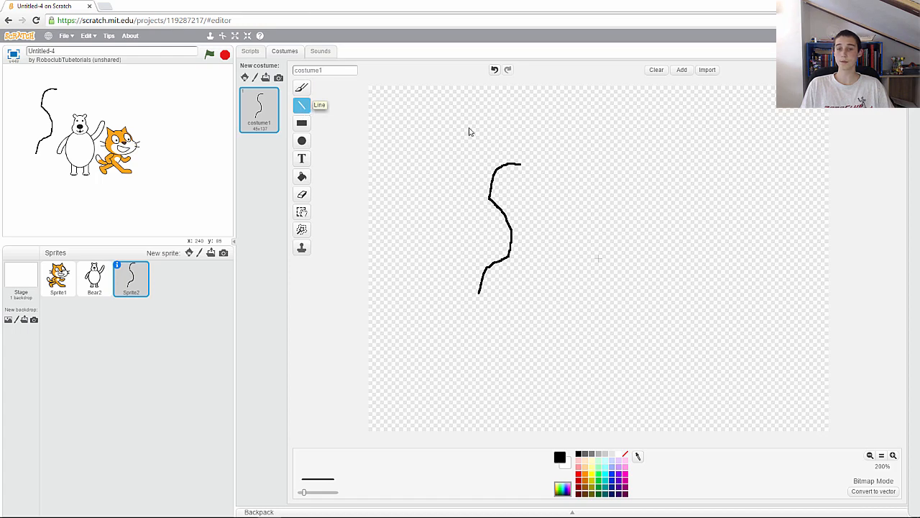
{"action": "left_click_drag", "start_coordinate": [599, 155], "coordinate": [503, 312]}
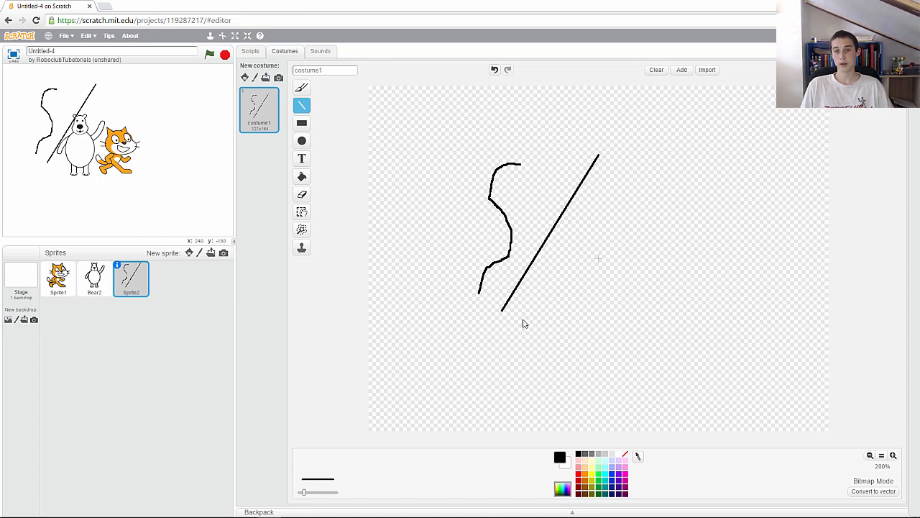
Add a red diagonal line parallel to the black one and a red looping brush stroke near the canvas's upper-left area.
{"action": "left_click", "coordinate": [579, 475]}
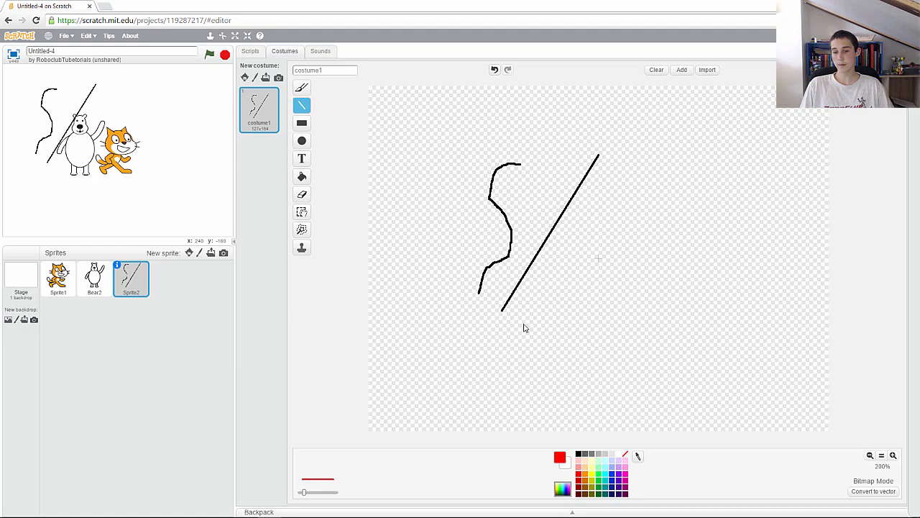
{"action": "left_click_drag", "start_coordinate": [524, 322], "coordinate": [637, 179]}
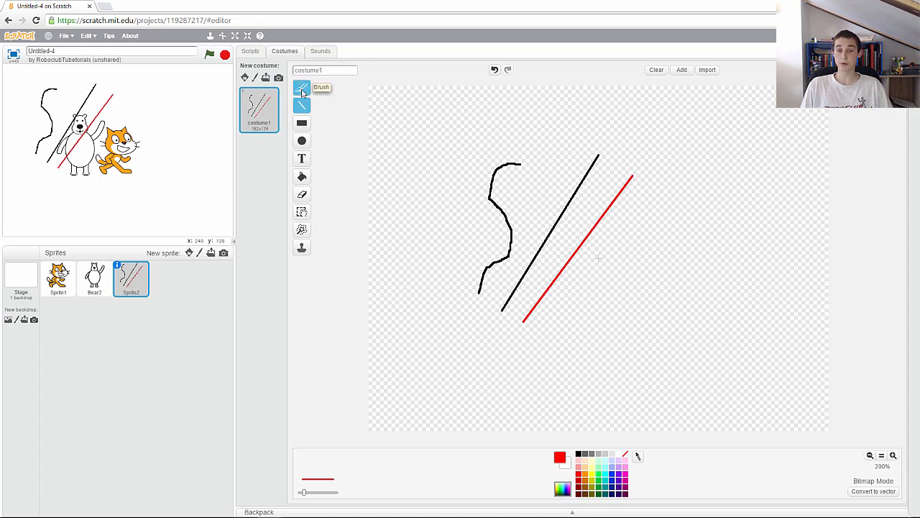
{"action": "left_click", "coordinate": [302, 90]}
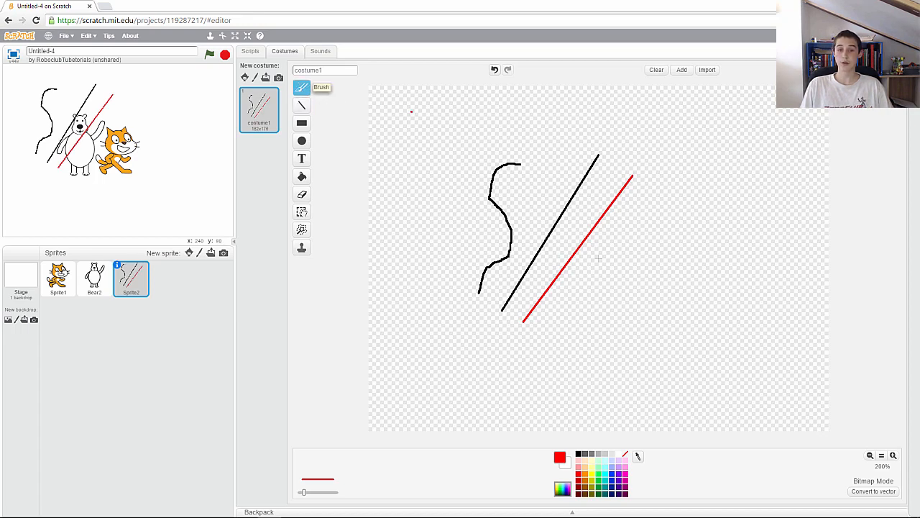
{"action": "mouse_move", "coordinate": [461, 122]}
{"action": "left_mouse_down"}
{"action": "mouse_move", "coordinate": [458, 210]}
{"action": "mouse_move", "coordinate": [434, 229]}
{"action": "mouse_move", "coordinate": [462, 147]}
{"action": "left_mouse_up"}
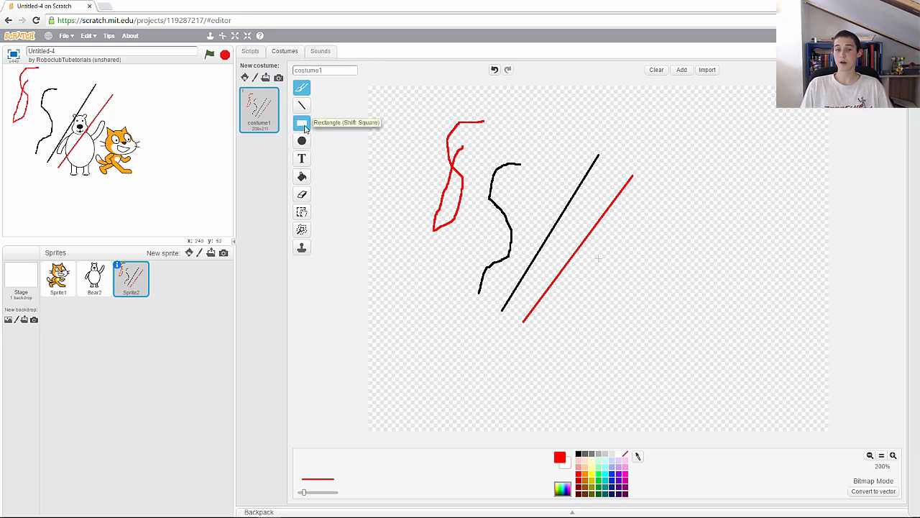
Draw a red outlined rectangle beside the diagonal lines, widen and shift it slightly, and rotate it about 45 degrees counterclockwise.
{"action": "left_click", "coordinate": [303, 125]}
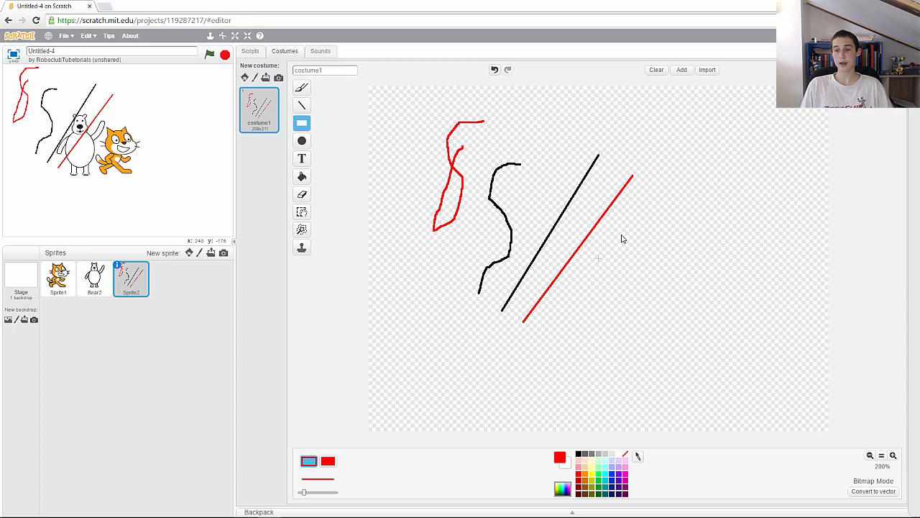
{"action": "mouse_move", "coordinate": [621, 235]}
{"action": "left_mouse_down"}
{"action": "mouse_move", "coordinate": [654, 266]}
{"action": "mouse_move", "coordinate": [714, 265]}
{"action": "mouse_move", "coordinate": [765, 289]}
{"action": "left_mouse_up"}
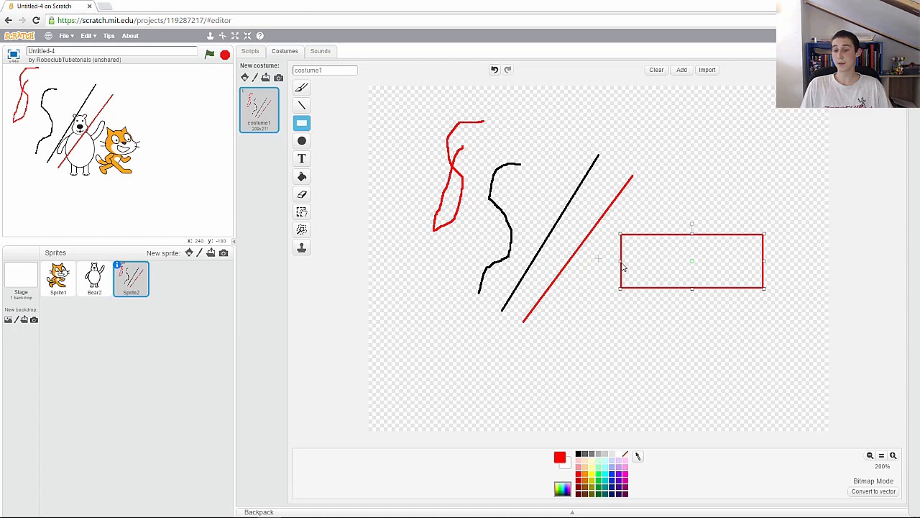
{"action": "mouse_move", "coordinate": [620, 259]}
{"action": "left_mouse_down"}
{"action": "mouse_move", "coordinate": [530, 259]}
{"action": "mouse_move", "coordinate": [614, 261]}
{"action": "left_mouse_up"}
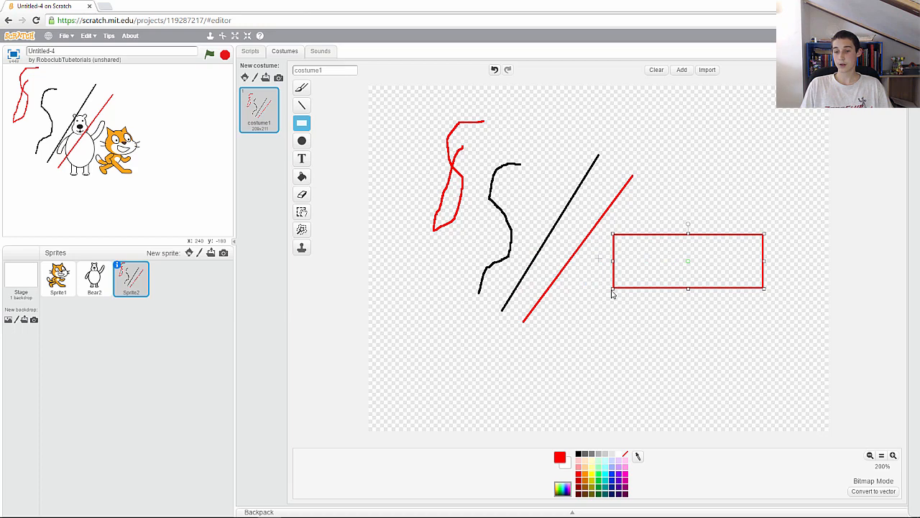
{"action": "mouse_move", "coordinate": [609, 298]}
{"action": "left_mouse_down"}
{"action": "mouse_move", "coordinate": [616, 323]}
{"action": "mouse_move", "coordinate": [554, 312]}
{"action": "mouse_move", "coordinate": [528, 319]}
{"action": "mouse_move", "coordinate": [615, 300]}
{"action": "left_mouse_up"}
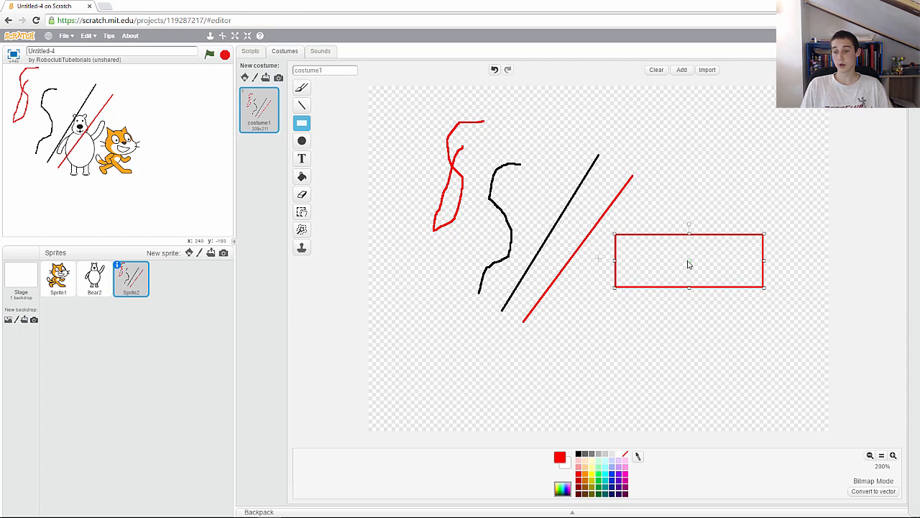
{"action": "left_click_drag", "start_coordinate": [690, 265], "coordinate": [684, 259]}
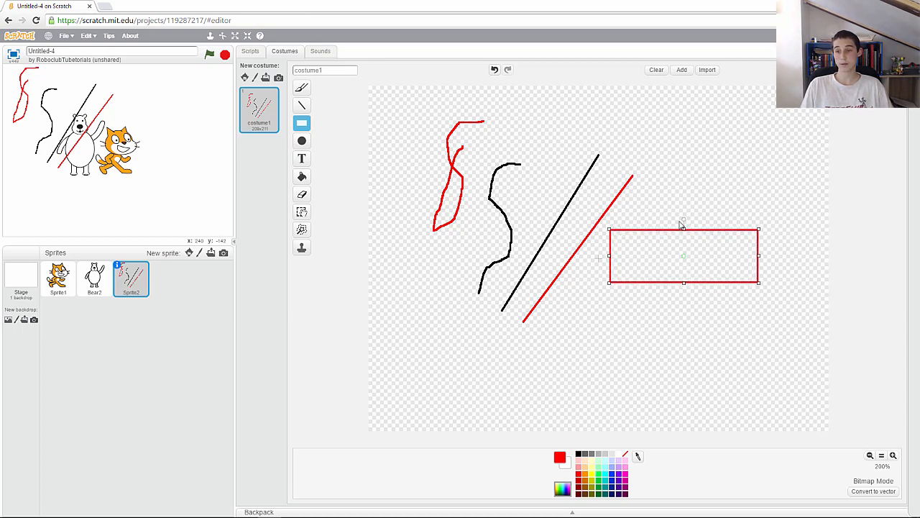
{"action": "left_click_drag", "start_coordinate": [682, 225], "coordinate": [664, 240]}
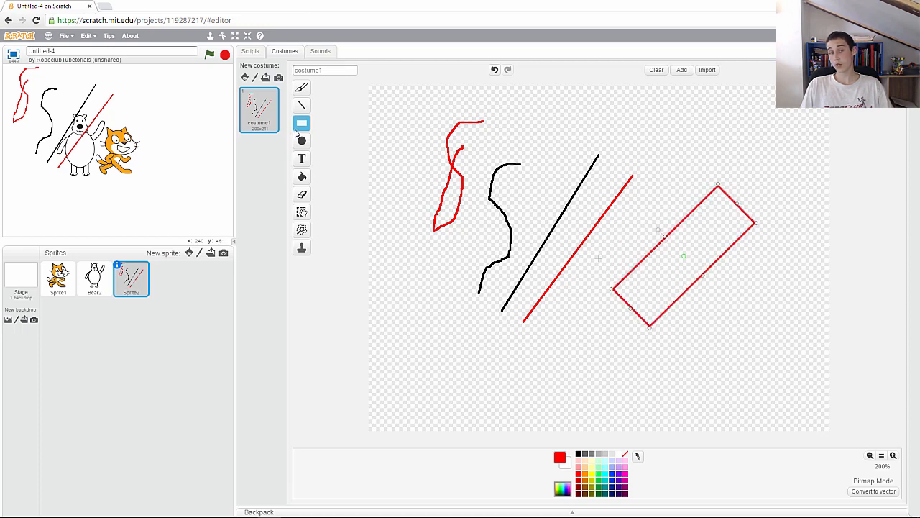
Draw a solid red circle below the red brush stroke.
{"action": "left_click", "coordinate": [302, 141]}
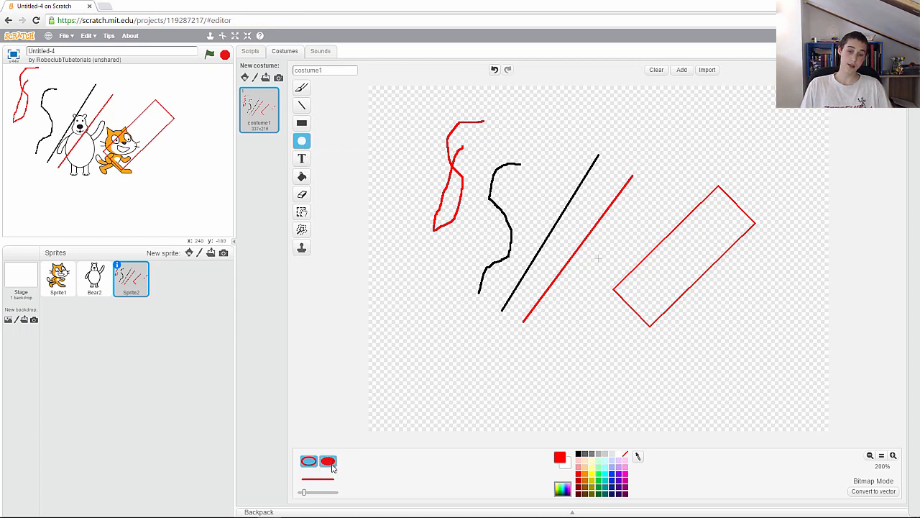
{"action": "left_click", "coordinate": [331, 464]}
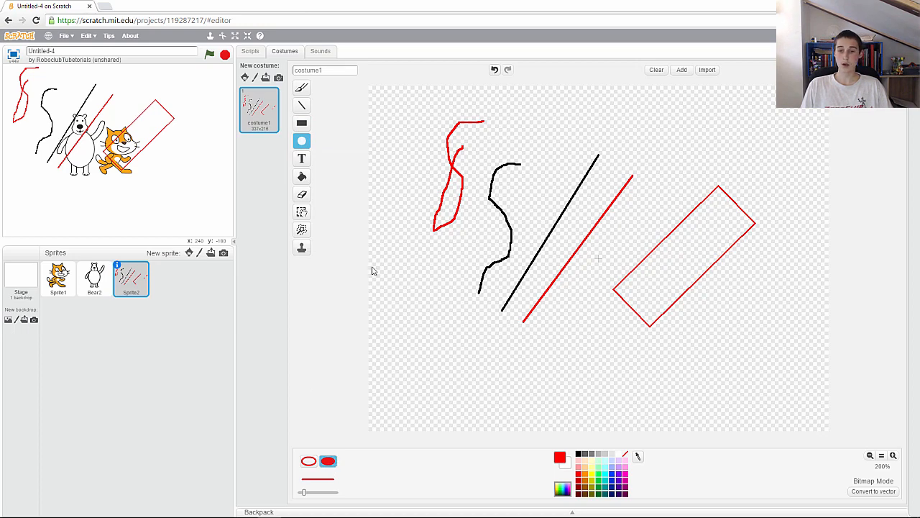
{"action": "mouse_move", "coordinate": [400, 332]}
{"action": "left_mouse_down"}
{"action": "mouse_move", "coordinate": [425, 354]}
{"action": "mouse_move", "coordinate": [506, 366]}
{"action": "mouse_move", "coordinate": [547, 396]}
{"action": "mouse_move", "coordinate": [608, 400]}
{"action": "mouse_move", "coordinate": [528, 380]}
{"action": "mouse_move", "coordinate": [559, 379]}
{"action": "mouse_move", "coordinate": [510, 370]}
{"action": "mouse_move", "coordinate": [403, 299]}
{"action": "mouse_move", "coordinate": [450, 309]}
{"action": "mouse_move", "coordinate": [497, 300]}
{"action": "mouse_move", "coordinate": [507, 311]}
{"action": "mouse_move", "coordinate": [558, 307]}
{"action": "mouse_move", "coordinate": [470, 301]}
{"action": "left_mouse_up"}
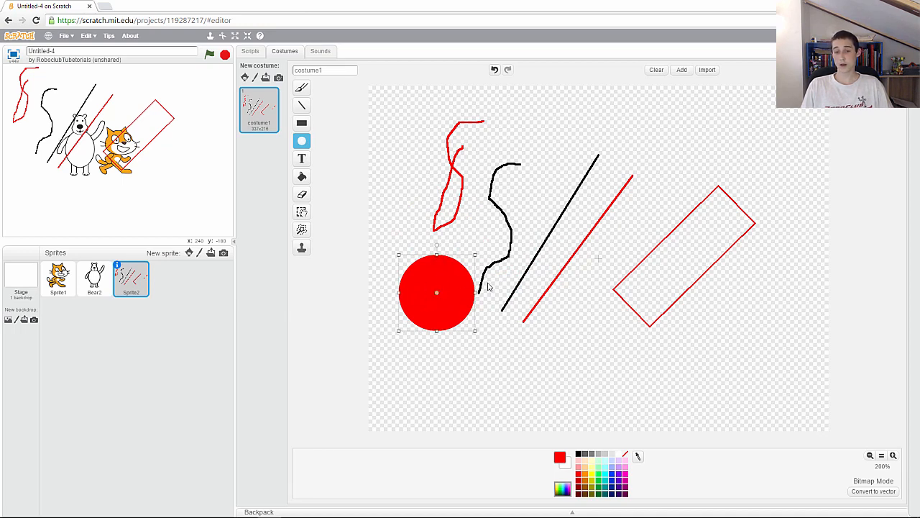
{"action": "left_click", "coordinate": [508, 350]}
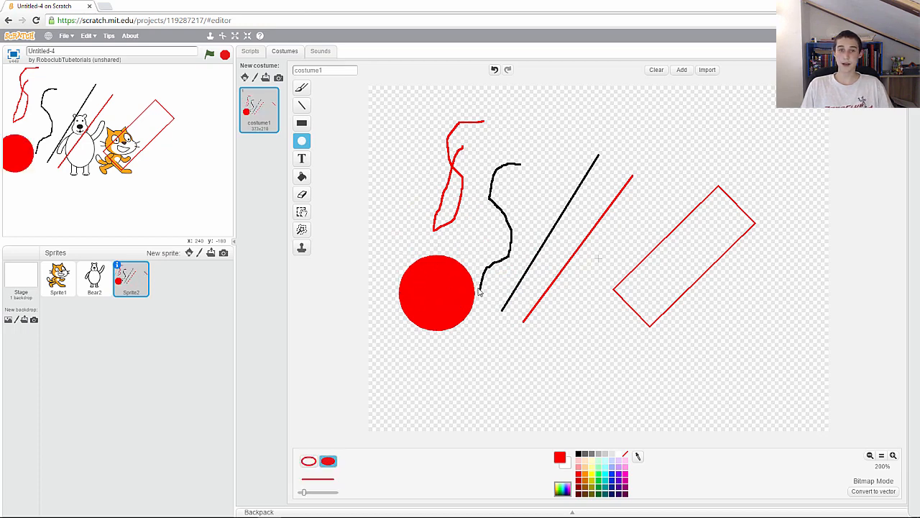
Add the red text "heloo" in the Donegal font below the diagonal lines.
{"action": "left_click", "coordinate": [302, 161]}
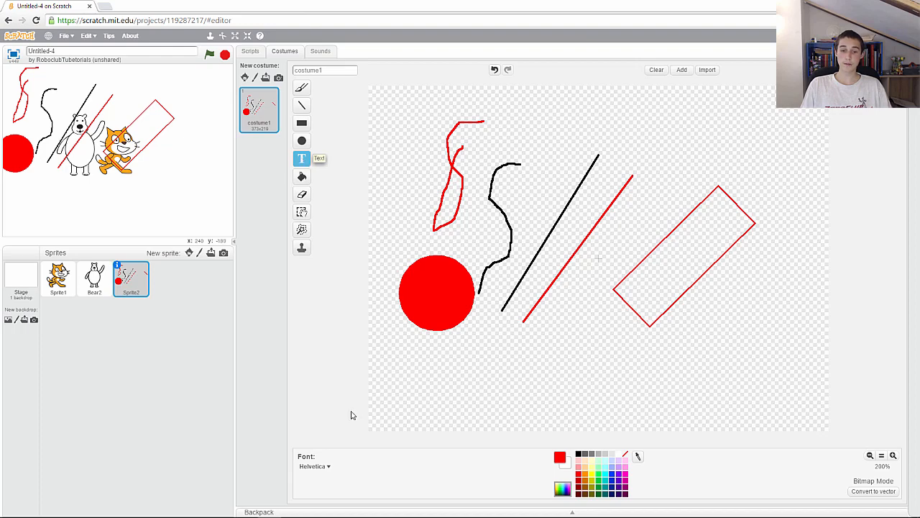
{"action": "left_click", "coordinate": [330, 468]}
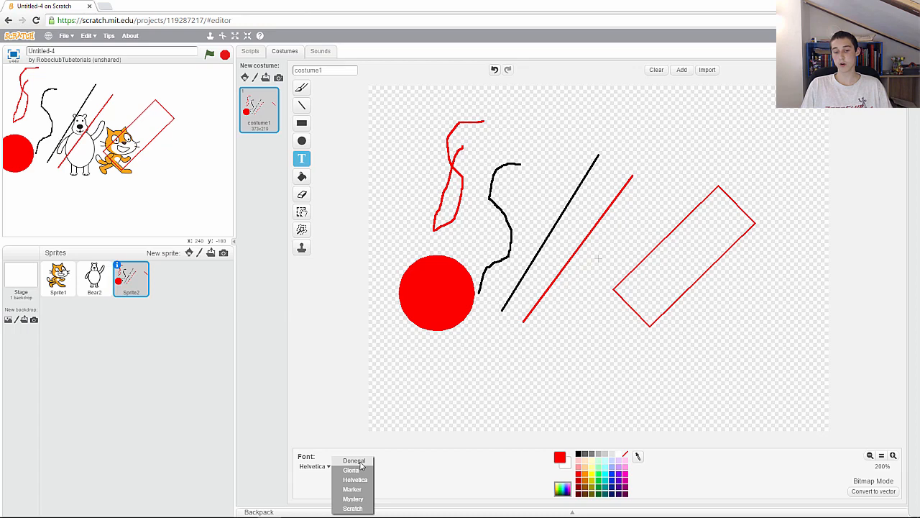
{"action": "left_click", "coordinate": [361, 463]}
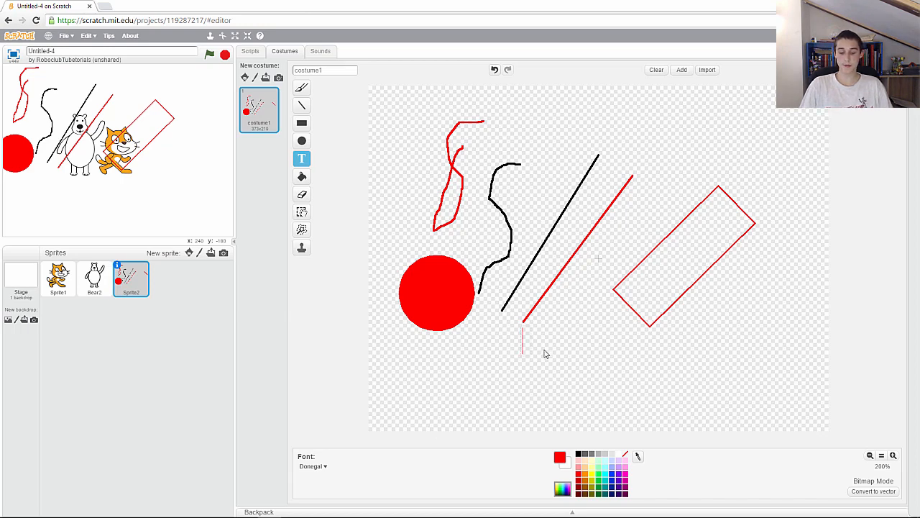
{"action": "type", "text": "heloo"}
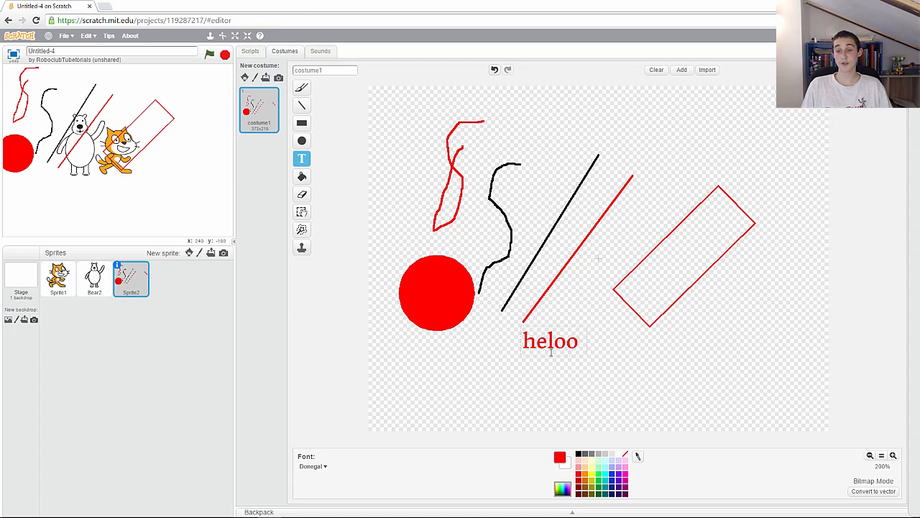
{"action": "left_click", "coordinate": [604, 348]}
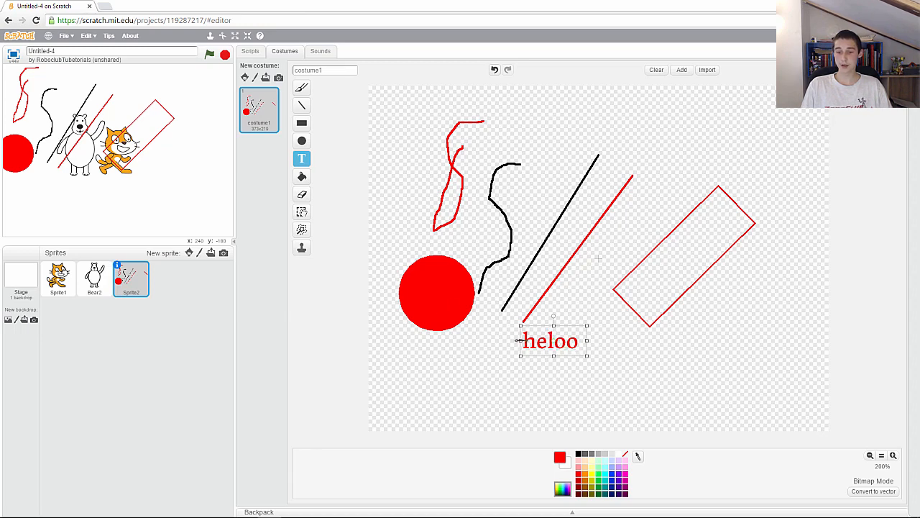
Stretch the "heloo" text wider, rotate it to match the tilted rectangle, and place it inside that rectangle.
{"action": "left_click_drag", "start_coordinate": [519, 340], "coordinate": [461, 340]}
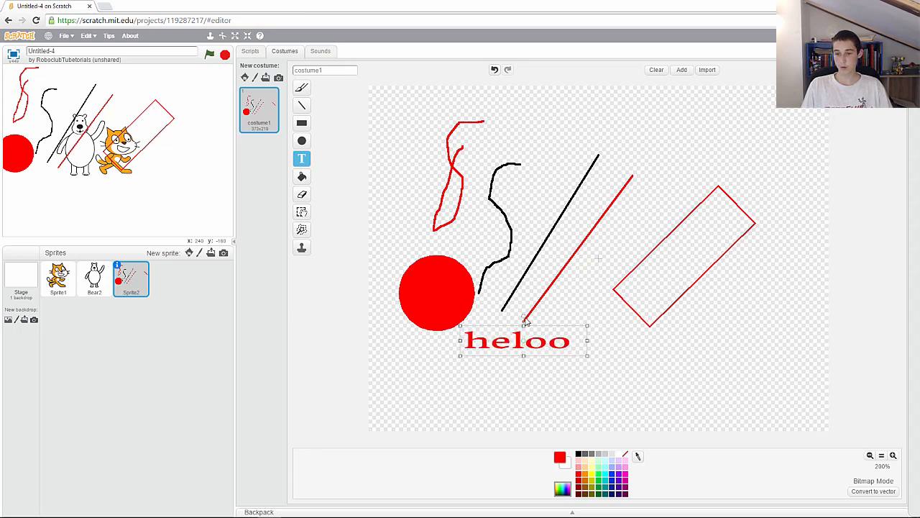
{"action": "left_click_drag", "start_coordinate": [520, 314], "coordinate": [689, 257]}
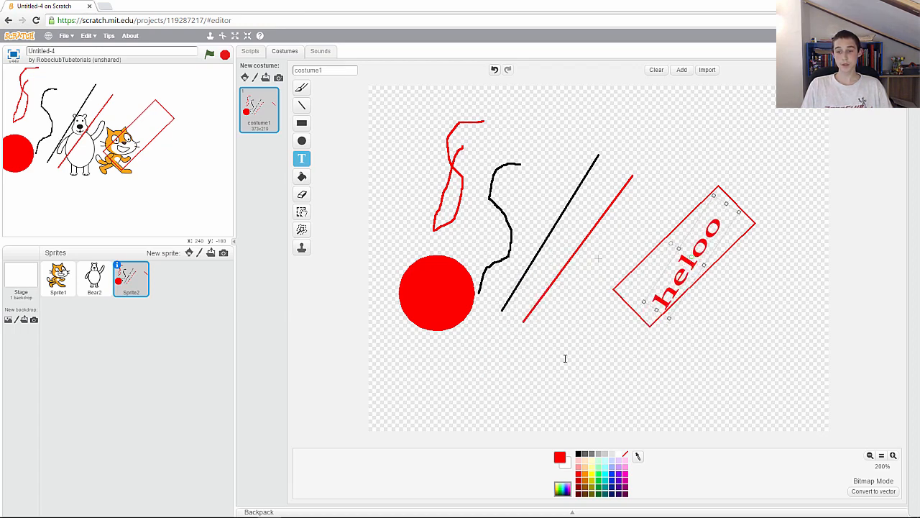
{"action": "left_click", "coordinate": [631, 339]}
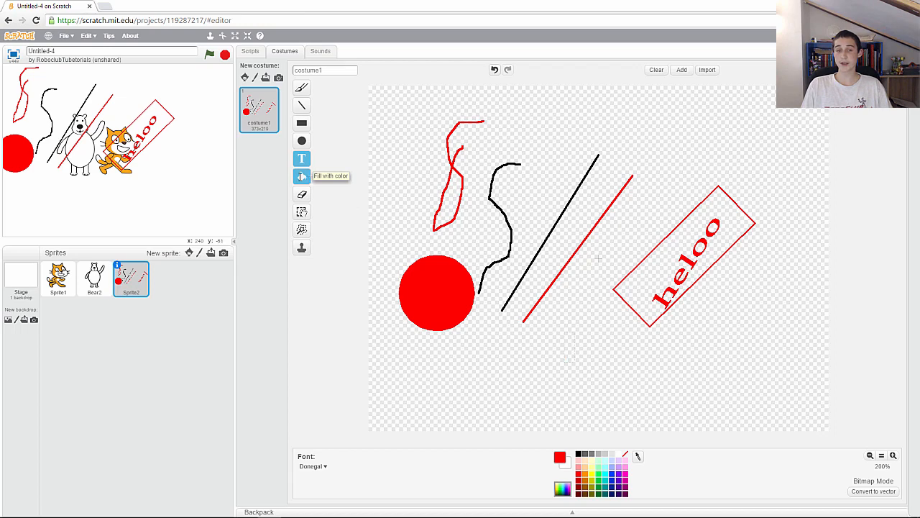
Fill the tilted rectangle around "heloo" with solid yellow, and clear that fill with the transparent colour.
{"action": "left_click", "coordinate": [303, 177]}
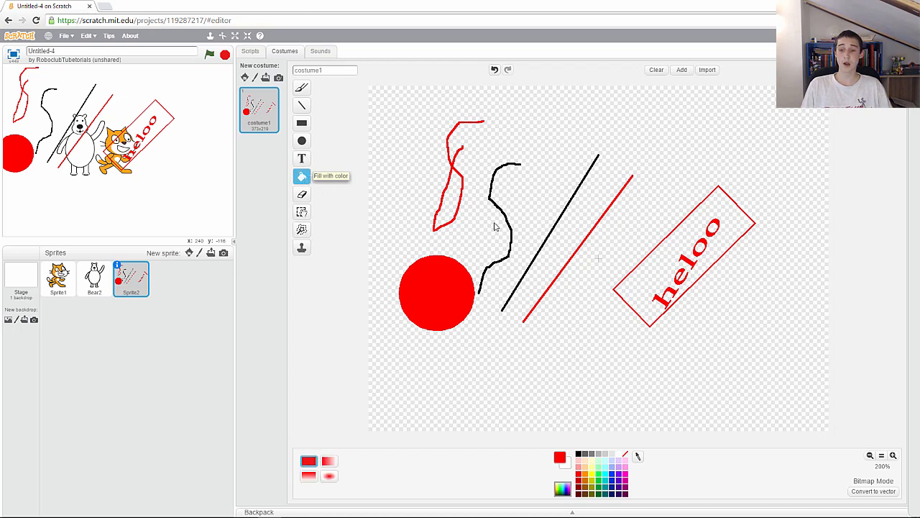
{"action": "left_click", "coordinate": [592, 474]}
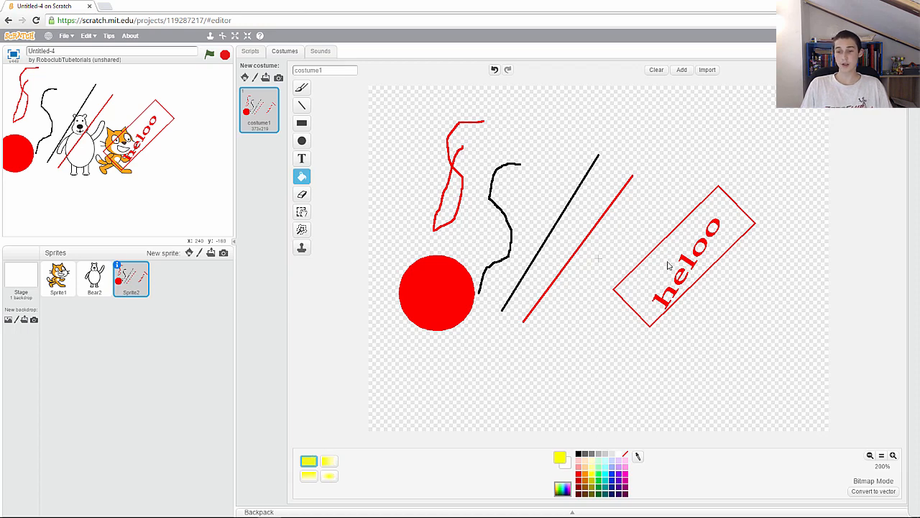
{"action": "left_click", "coordinate": [645, 290]}
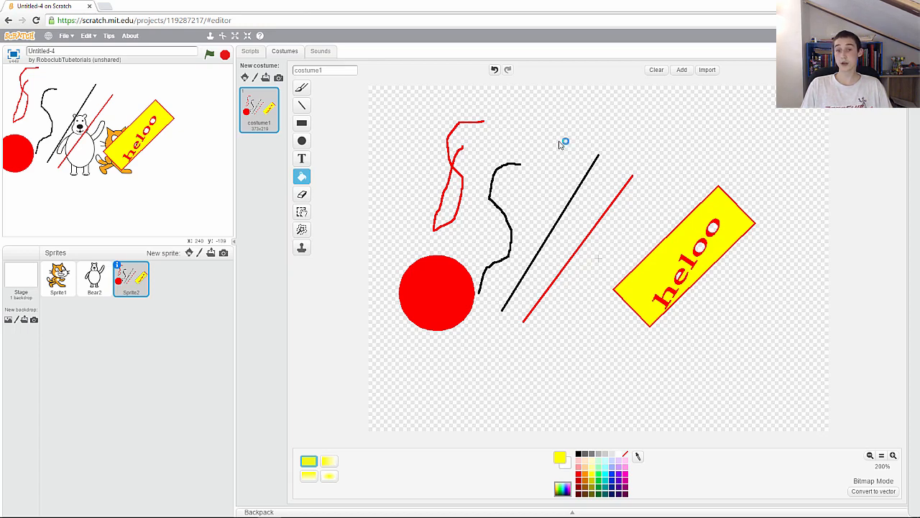
{"action": "left_click", "coordinate": [495, 70]}
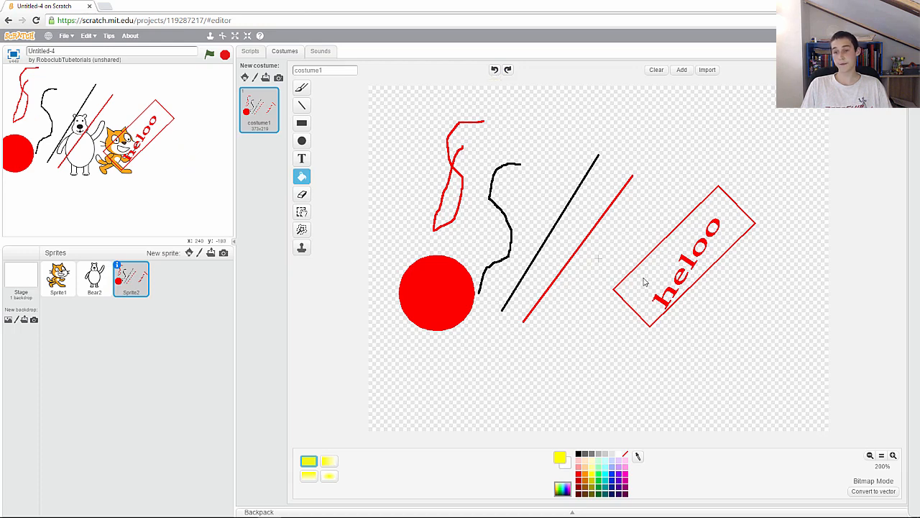
{"action": "left_click", "coordinate": [645, 282]}
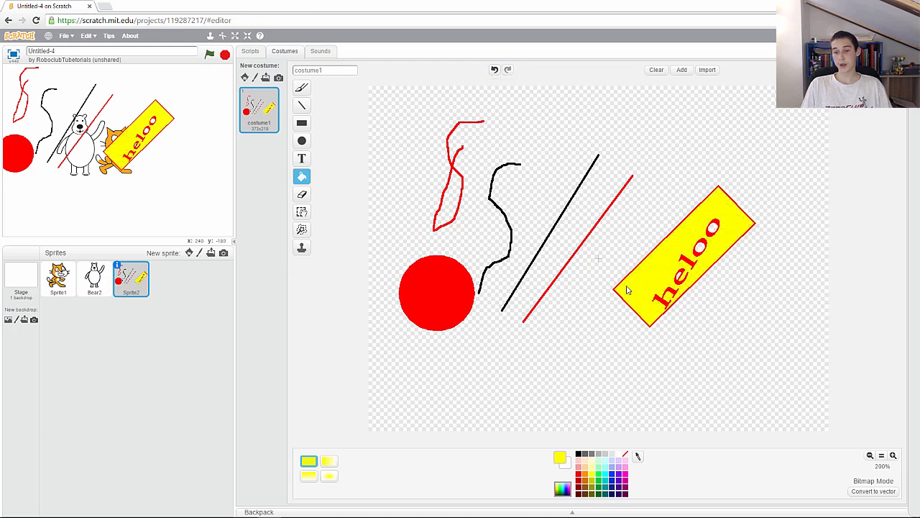
{"action": "left_click", "coordinate": [626, 455]}
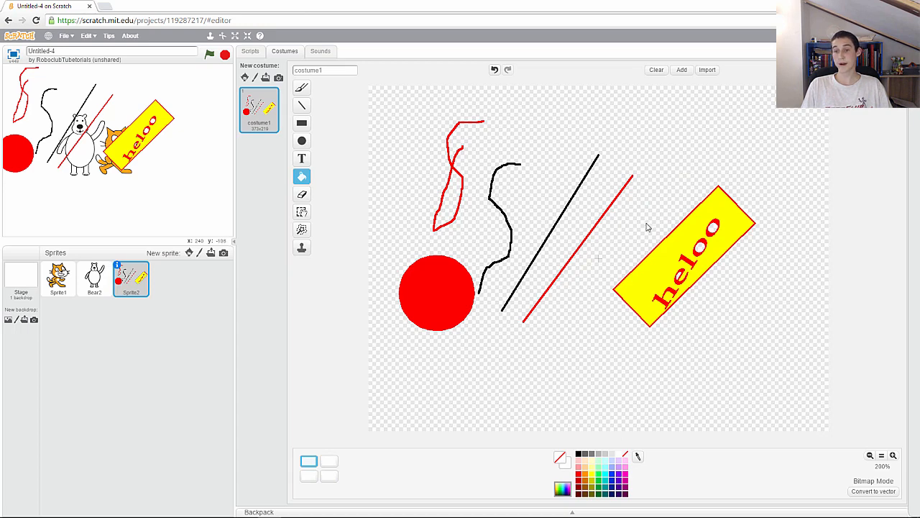
{"action": "left_click", "coordinate": [659, 264]}
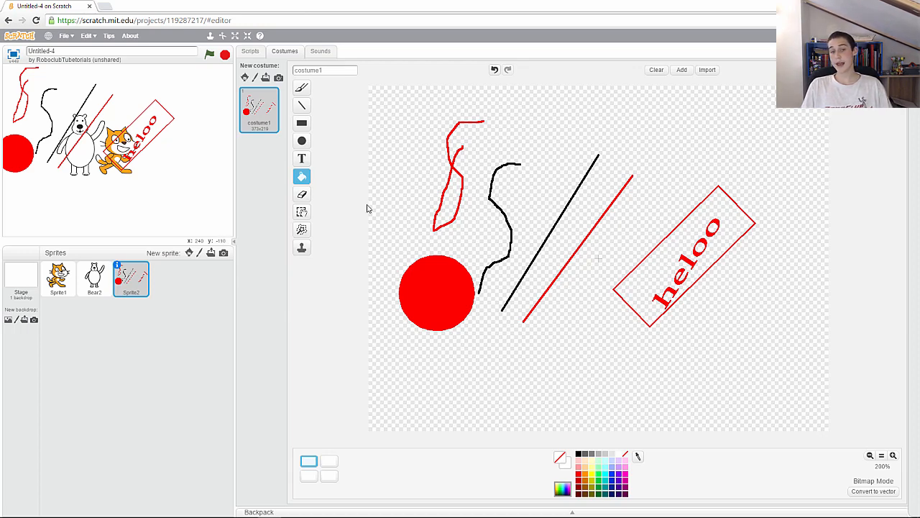
Erase the lower-left part of the red brush stroke above the circle.
{"action": "left_click", "coordinate": [302, 194]}
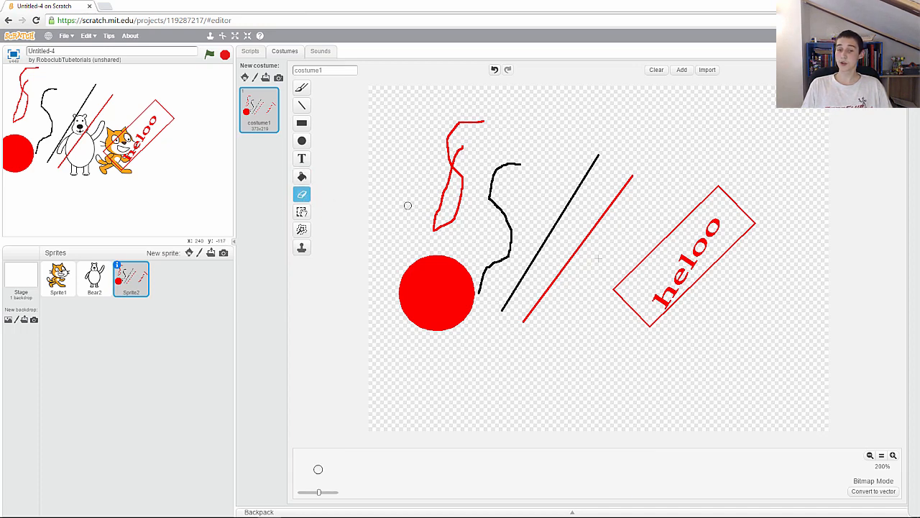
{"action": "mouse_move", "coordinate": [419, 220]}
{"action": "left_mouse_down"}
{"action": "mouse_move", "coordinate": [436, 228]}
{"action": "mouse_move", "coordinate": [437, 214]}
{"action": "mouse_move", "coordinate": [429, 222]}
{"action": "mouse_move", "coordinate": [452, 173]}
{"action": "left_mouse_up"}
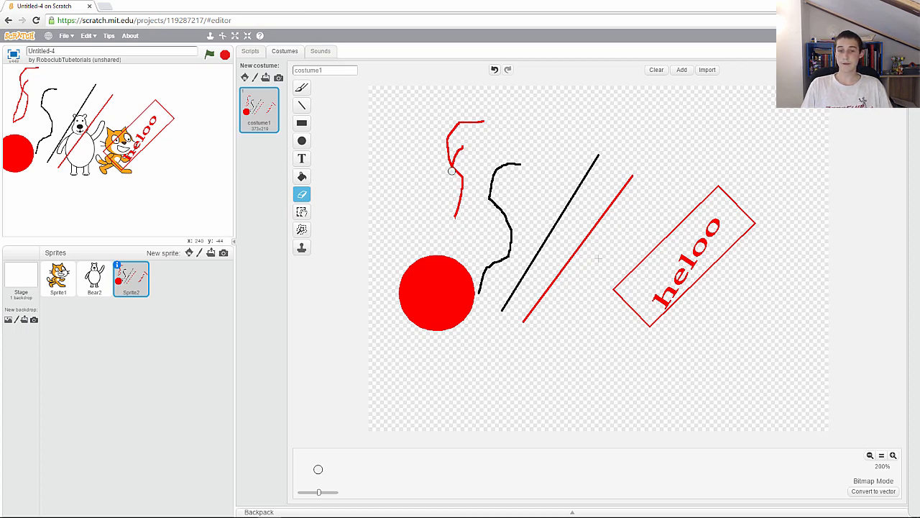
Select the upper portion of the brush strokes and diagonal lines, and shift it slightly up and to the right.
{"action": "left_click", "coordinate": [303, 213]}
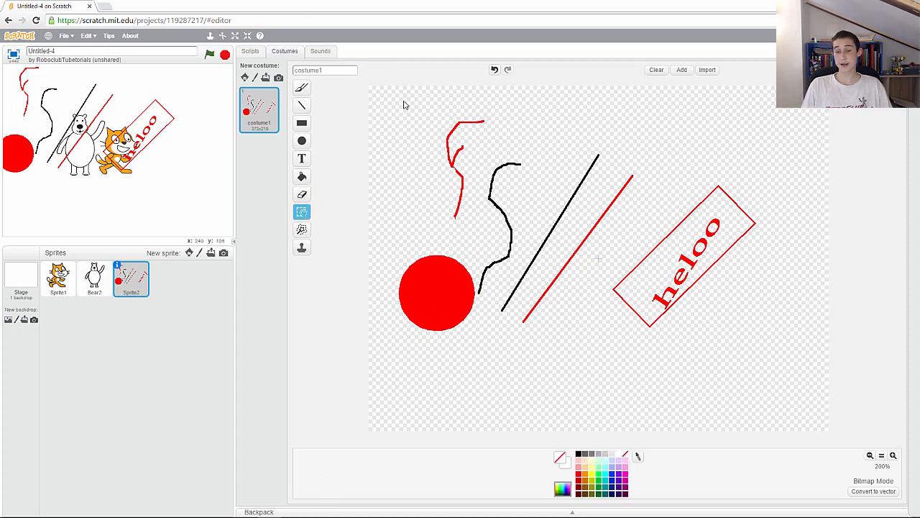
{"action": "left_click_drag", "start_coordinate": [403, 101], "coordinate": [655, 212]}
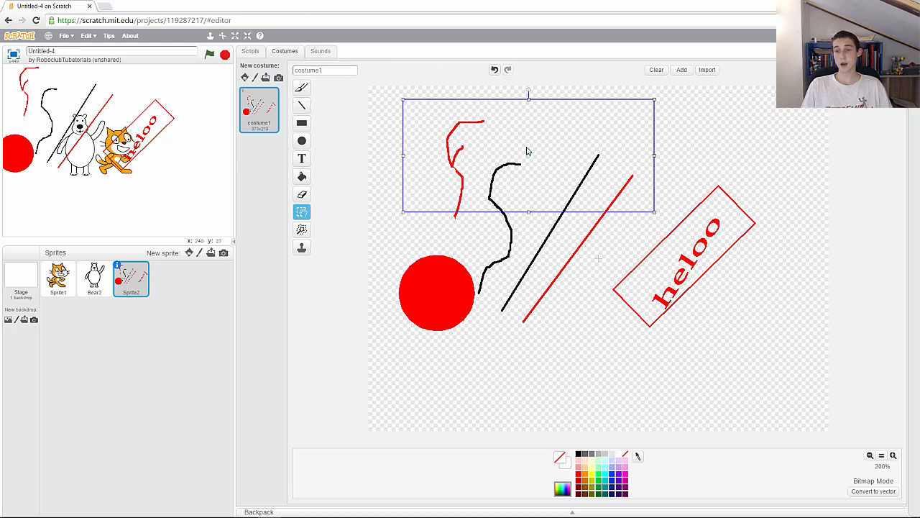
{"action": "left_click_drag", "start_coordinate": [529, 153], "coordinate": [573, 142]}
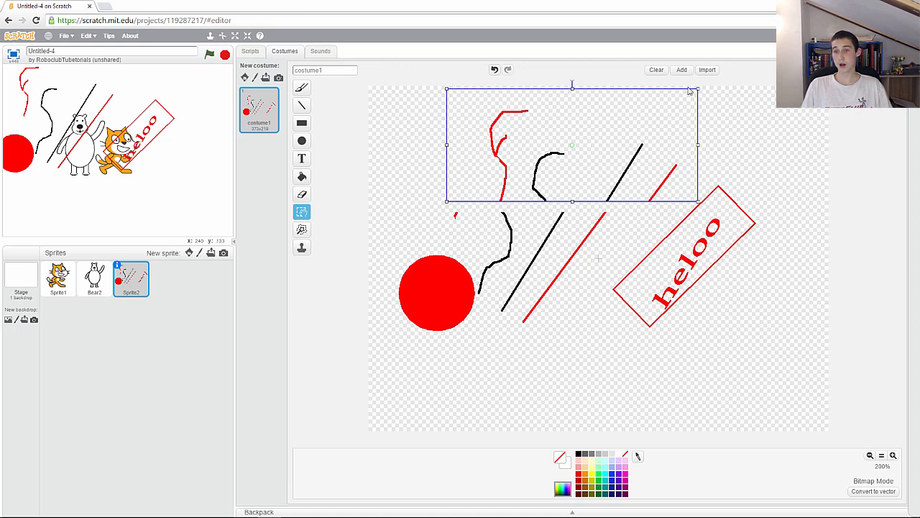
Shrink the selected piece to about half its size and rotate it about 40 degrees clockwise above the remaining strokes.
{"action": "mouse_move", "coordinate": [697, 87]}
{"action": "left_mouse_down"}
{"action": "mouse_move", "coordinate": [659, 111]}
{"action": "mouse_move", "coordinate": [578, 136]}
{"action": "left_mouse_up"}
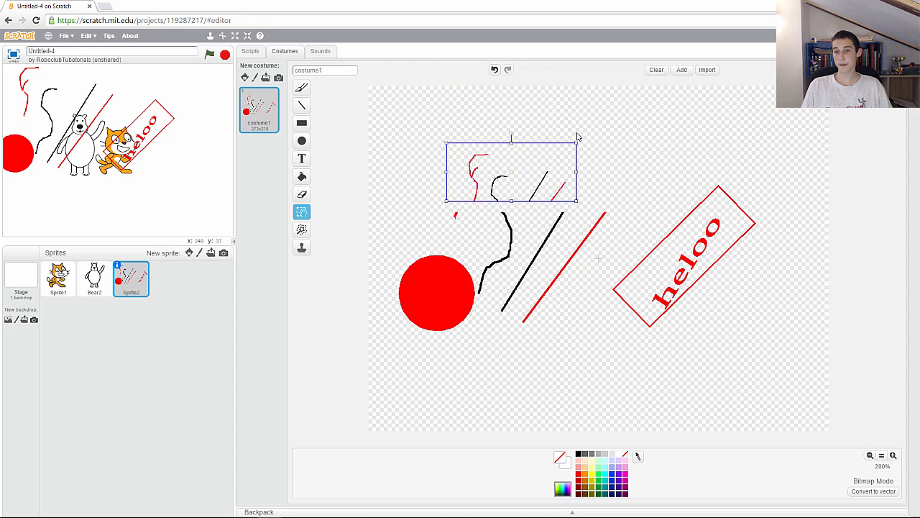
{"action": "left_click_drag", "start_coordinate": [514, 134], "coordinate": [542, 137]}
{"action": "left_click_drag", "start_coordinate": [524, 175], "coordinate": [536, 179]}
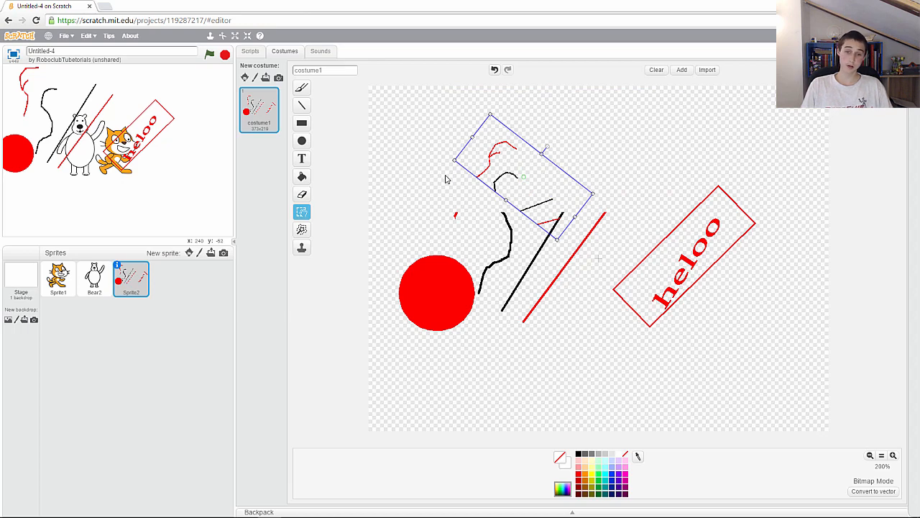
{"action": "left_click", "coordinate": [330, 236]}
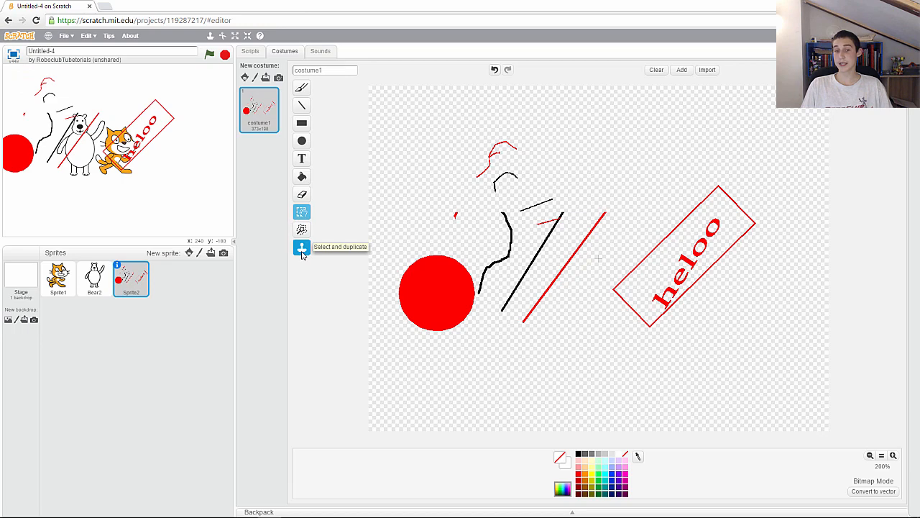
Duplicate the tilted rectangle with its "heloo" text and place the copy directly above the original.
{"action": "left_click", "coordinate": [302, 248]}
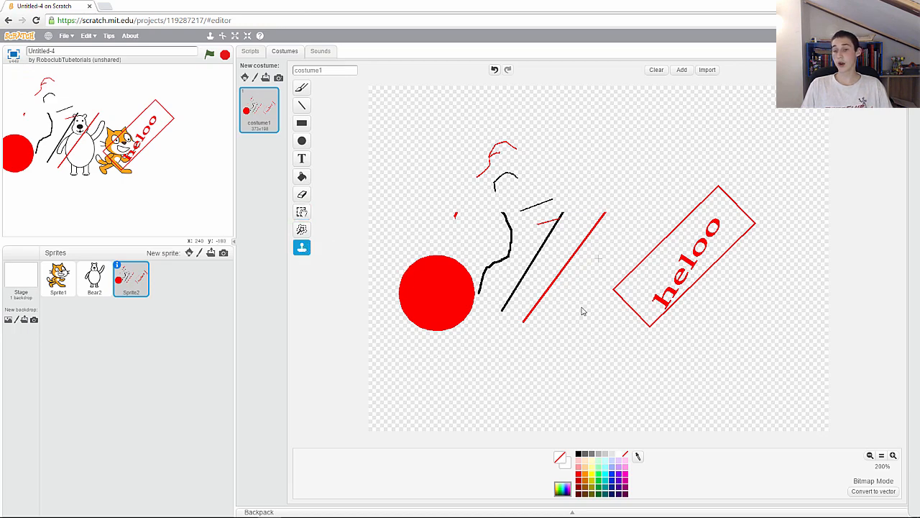
{"action": "left_click_drag", "start_coordinate": [791, 165], "coordinate": [642, 289]}
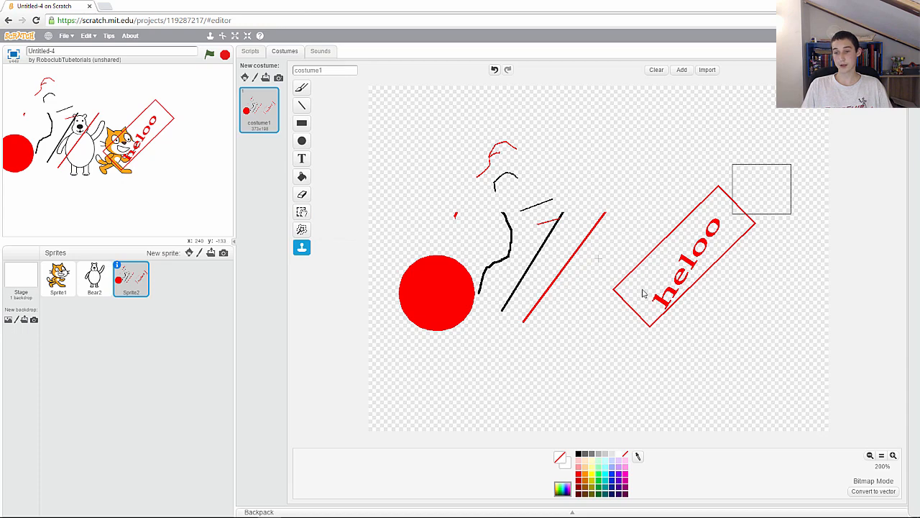
{"action": "left_click_drag", "start_coordinate": [595, 351], "coordinate": [608, 341]}
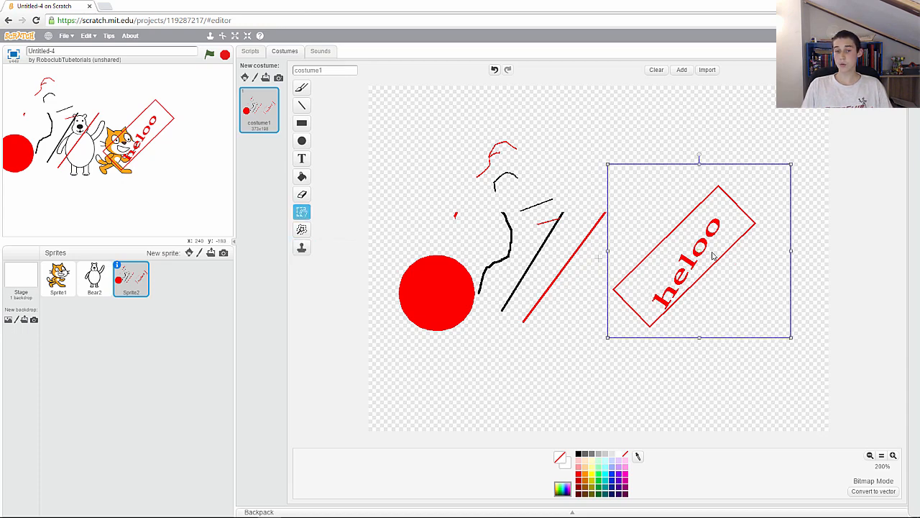
{"action": "left_click_drag", "start_coordinate": [699, 248], "coordinate": [696, 164]}
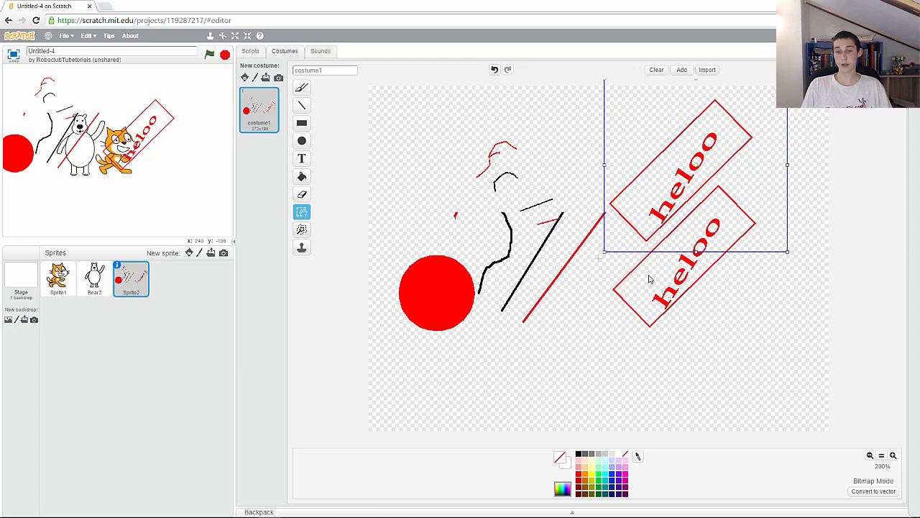
{"action": "left_click", "coordinate": [583, 309]}
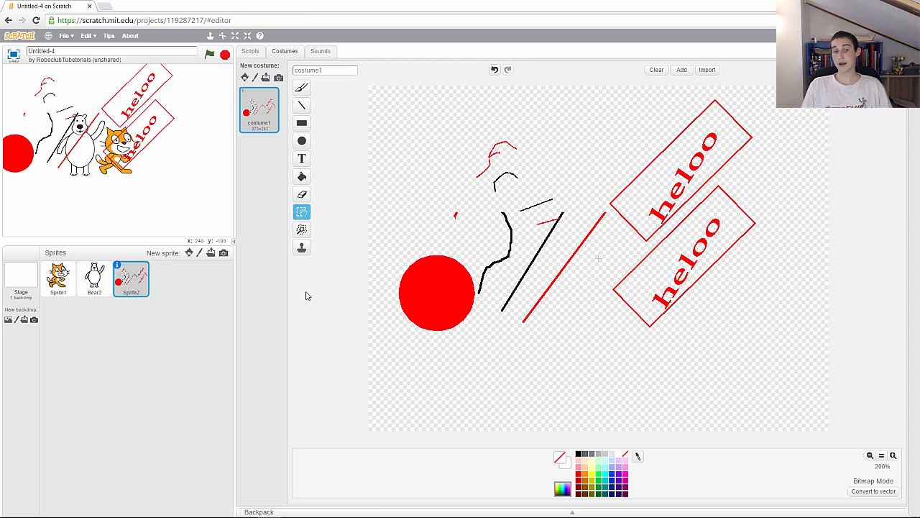
Create a new sprite from a camera photo, allowing camera access and saving the picture.
{"action": "left_click", "coordinate": [223, 254]}
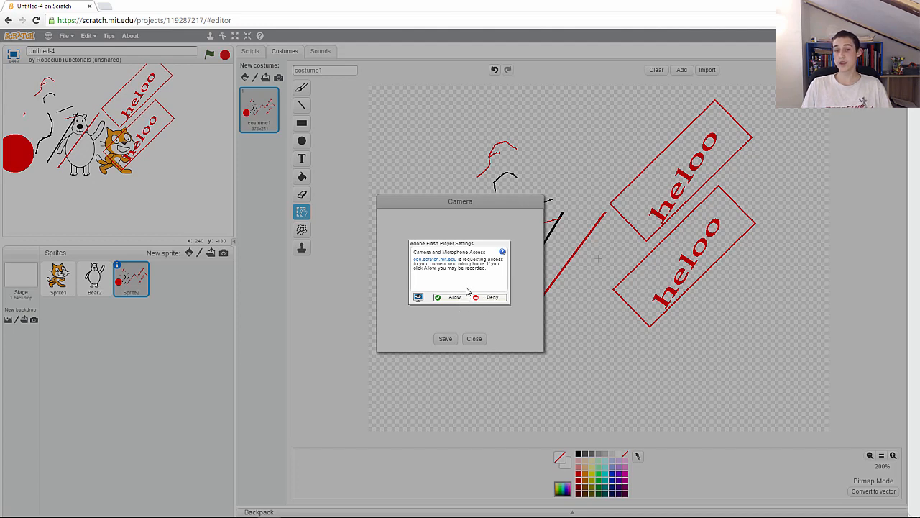
{"action": "left_click", "coordinate": [455, 298]}
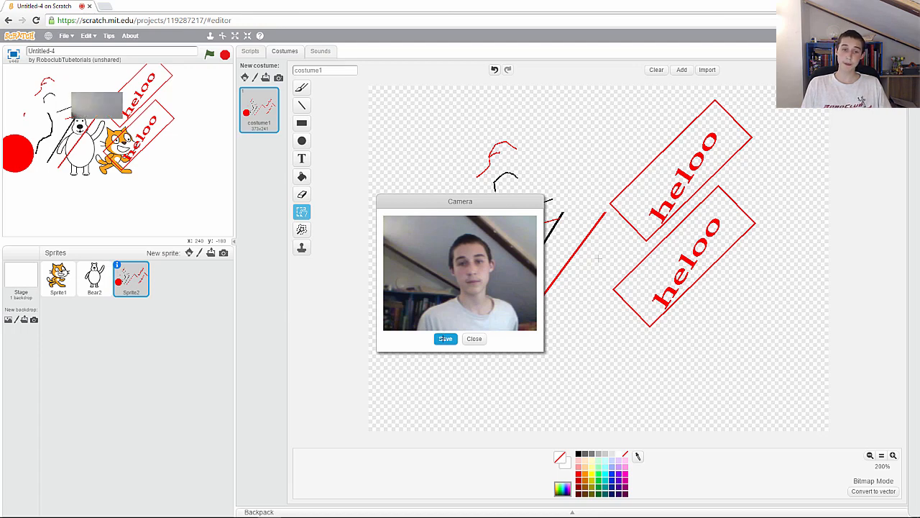
{"action": "left_click", "coordinate": [445, 339]}
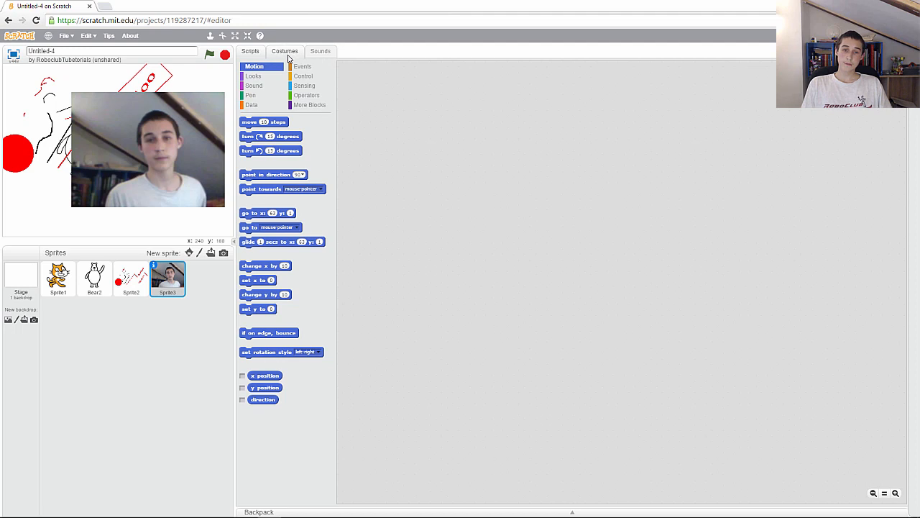
Cut the head out of the photo costume with the Remove Background tool by tracing around the neck, face and hair.
{"action": "left_click", "coordinate": [284, 54]}
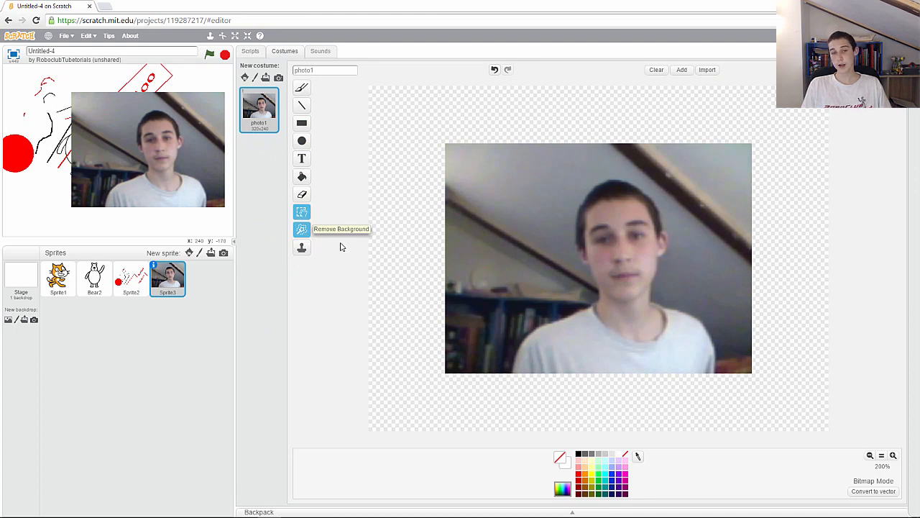
{"action": "left_click", "coordinate": [301, 229]}
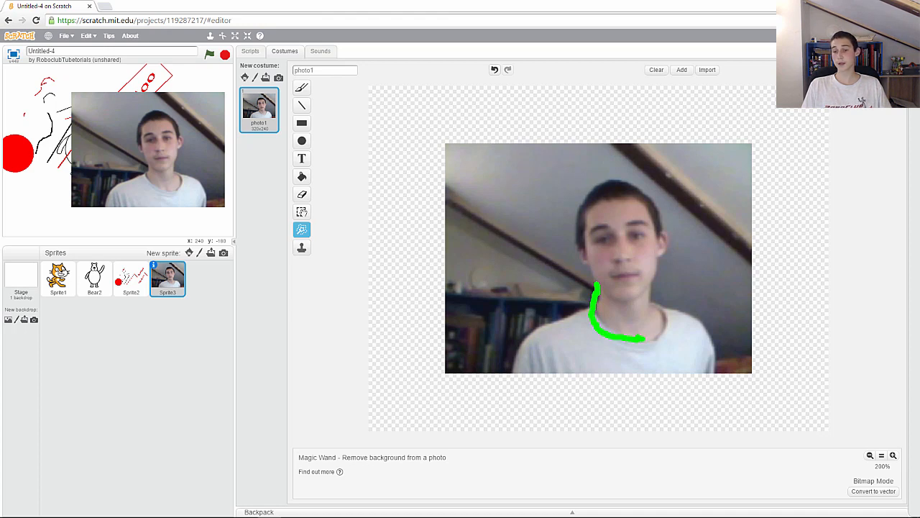
{"action": "left_click_drag", "start_coordinate": [645, 338], "coordinate": [662, 337]}
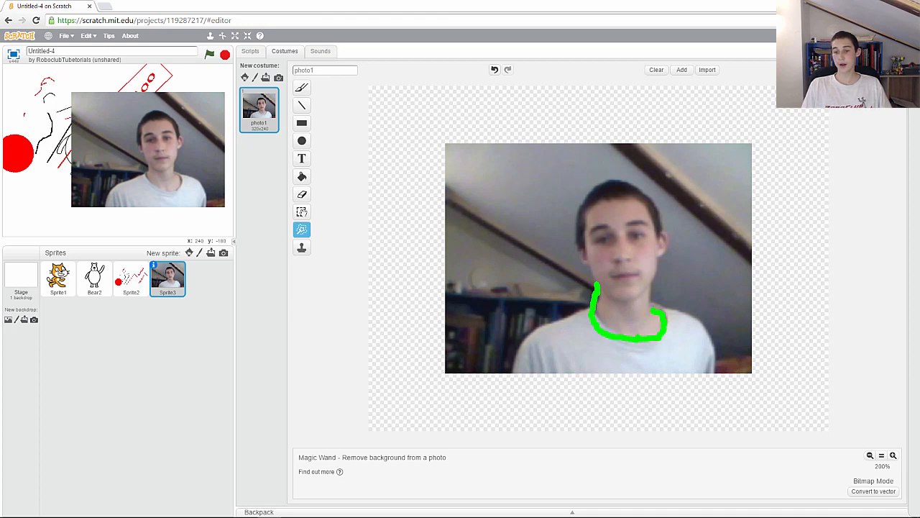
{"action": "left_click_drag", "start_coordinate": [651, 295], "coordinate": [652, 282]}
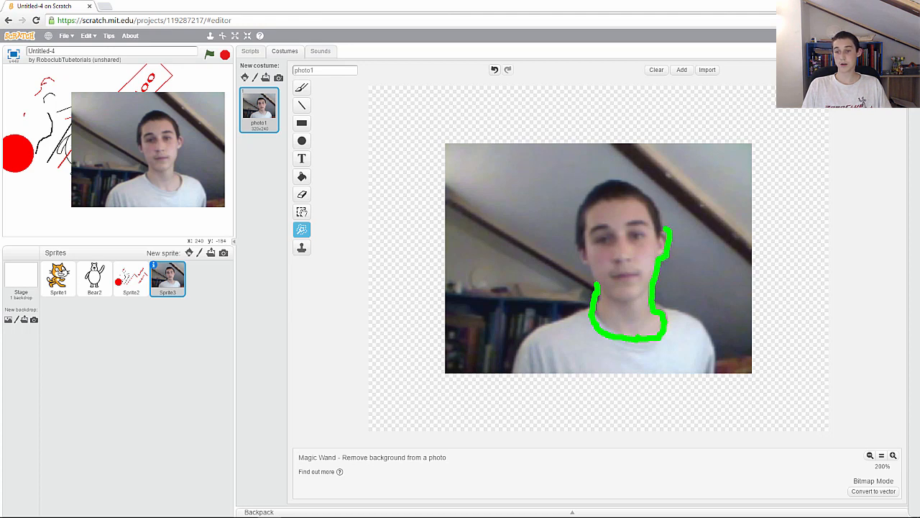
{"action": "mouse_move", "coordinate": [669, 228]}
{"action": "left_mouse_down"}
{"action": "mouse_move", "coordinate": [624, 179]}
{"action": "mouse_move", "coordinate": [601, 177]}
{"action": "left_mouse_up"}
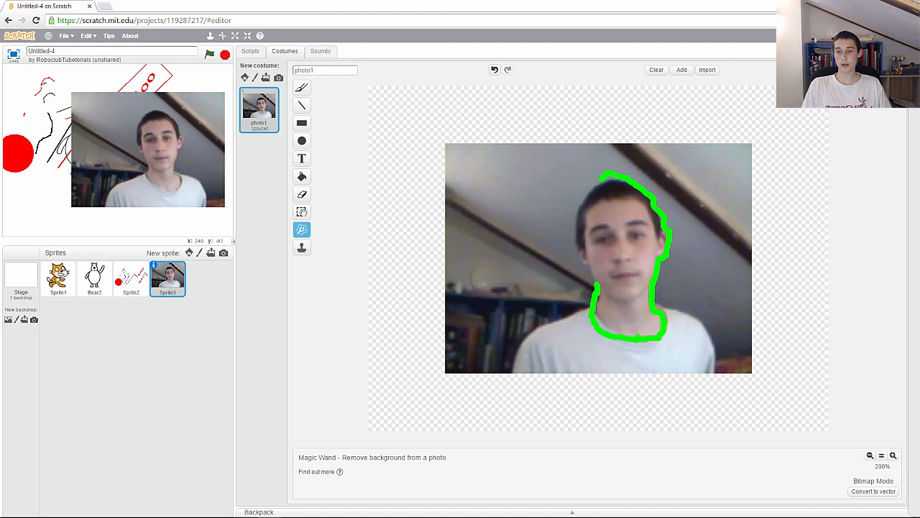
{"action": "mouse_move", "coordinate": [579, 205]}
{"action": "left_mouse_down"}
{"action": "mouse_move", "coordinate": [570, 268]}
{"action": "mouse_move", "coordinate": [584, 266]}
{"action": "left_mouse_up"}
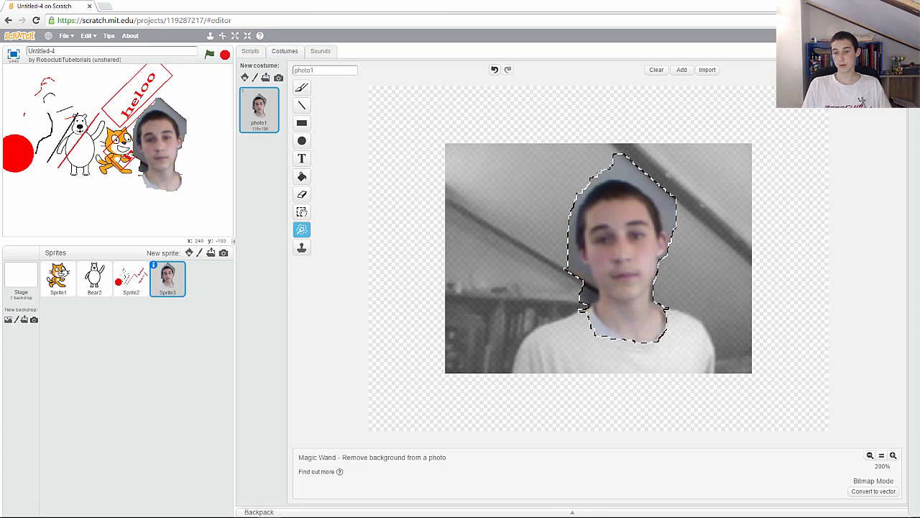
{"action": "left_click", "coordinate": [387, 247]}
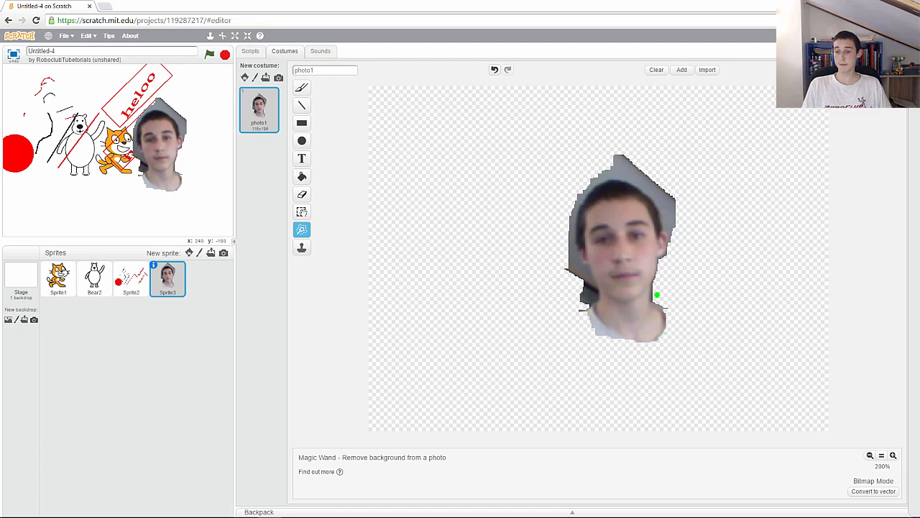
Trim the leftover background around the cut-out head with Remove Background, and erase some of it above the hair.
{"action": "mouse_move", "coordinate": [654, 300]}
{"action": "left_mouse_down"}
{"action": "mouse_move", "coordinate": [665, 226]}
{"action": "mouse_move", "coordinate": [641, 197]}
{"action": "mouse_move", "coordinate": [603, 181]}
{"action": "mouse_move", "coordinate": [564, 245]}
{"action": "mouse_move", "coordinate": [587, 268]}
{"action": "mouse_move", "coordinate": [586, 292]}
{"action": "mouse_move", "coordinate": [626, 343]}
{"action": "mouse_move", "coordinate": [660, 340]}
{"action": "mouse_move", "coordinate": [665, 308]}
{"action": "left_mouse_up"}
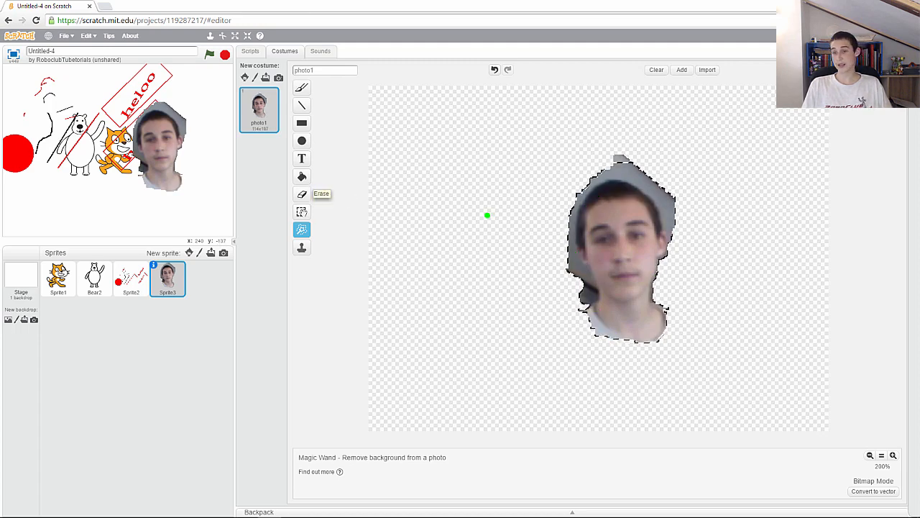
{"action": "left_click", "coordinate": [626, 174]}
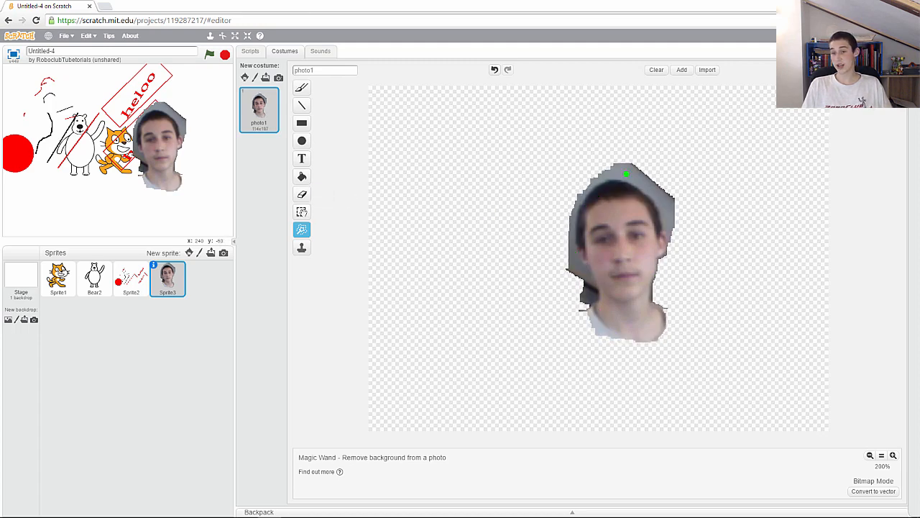
{"action": "left_click", "coordinate": [305, 195]}
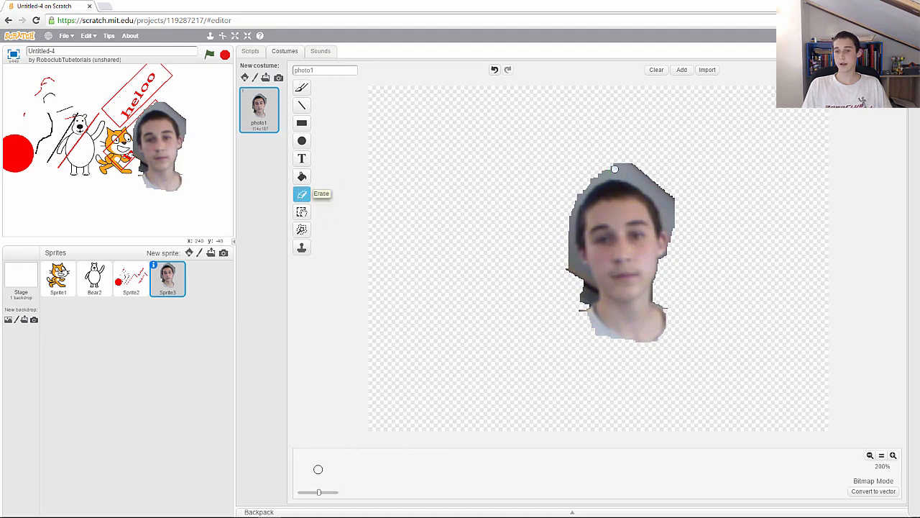
{"action": "mouse_move", "coordinate": [615, 169]}
{"action": "left_mouse_down"}
{"action": "mouse_move", "coordinate": [602, 170]}
{"action": "mouse_move", "coordinate": [629, 171]}
{"action": "mouse_move", "coordinate": [589, 183]}
{"action": "left_mouse_up"}
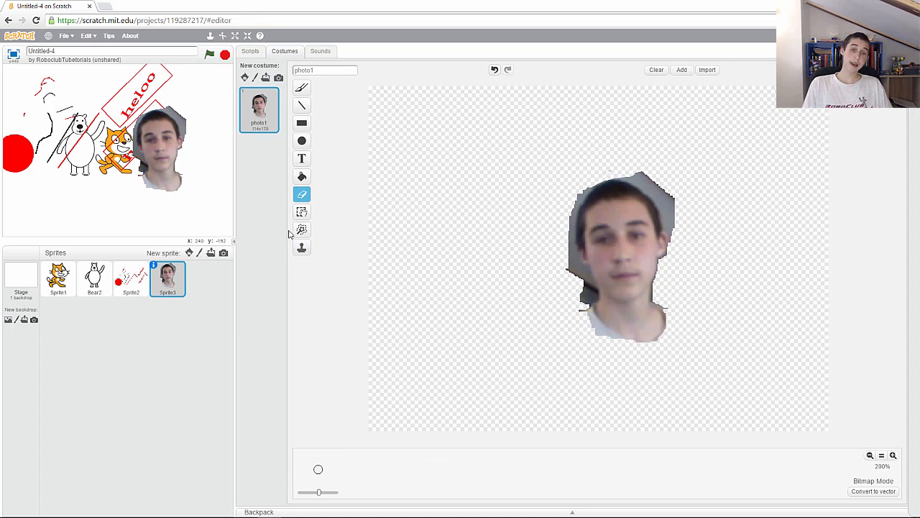
Upload the image file RC Tubetorials-page-001 as a new sprite and reposition it on the stage so the whole logo fits.
{"action": "left_click", "coordinate": [211, 253]}
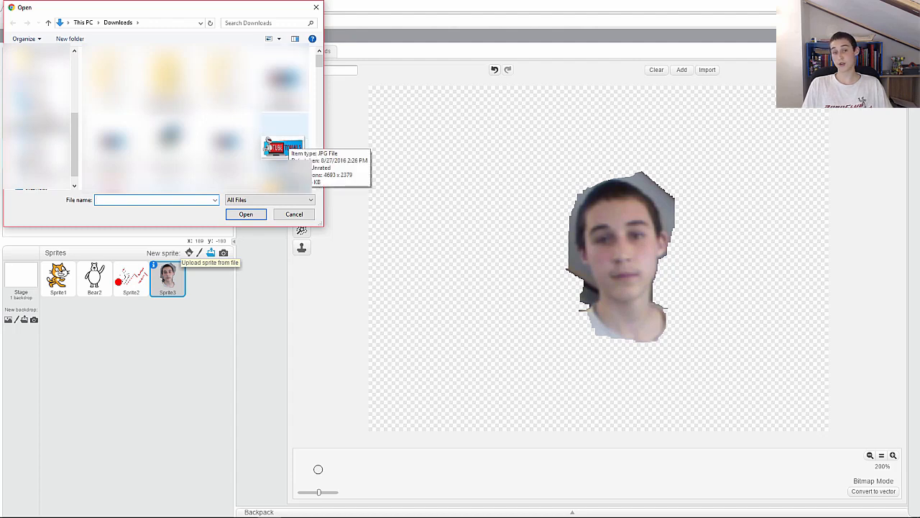
{"action": "left_click", "coordinate": [267, 146]}
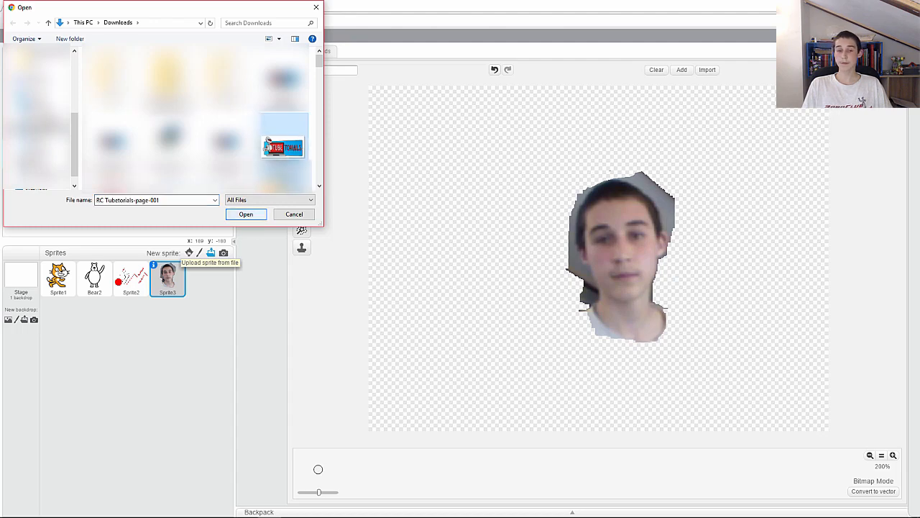
{"action": "left_click", "coordinate": [246, 213]}
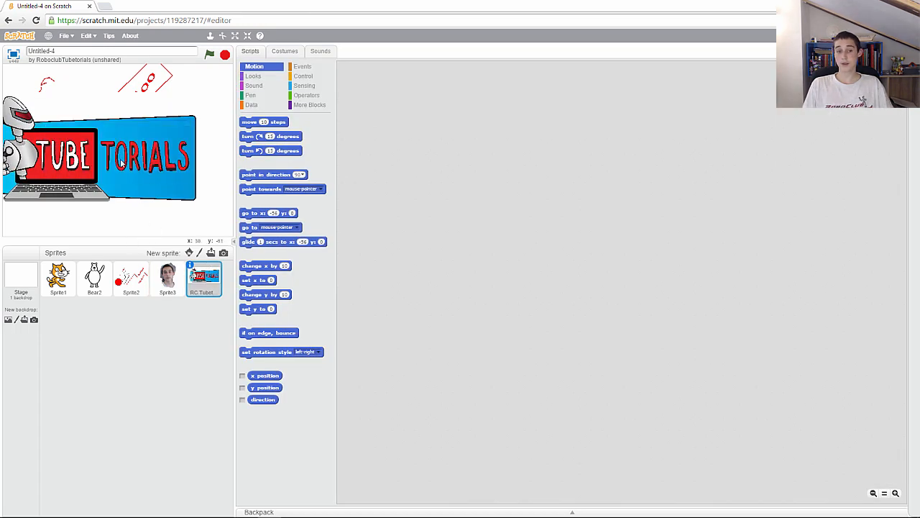
{"action": "left_click_drag", "start_coordinate": [63, 157], "coordinate": [85, 162]}
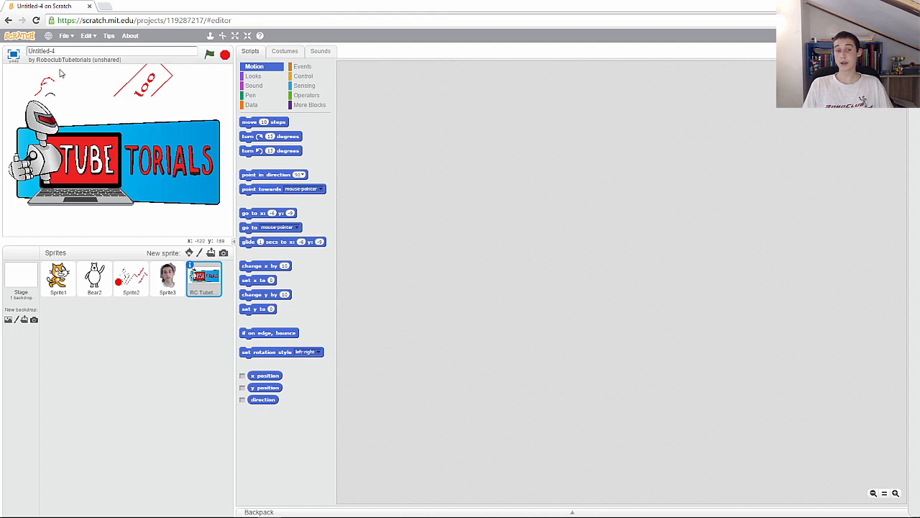
{"action": "mouse_move", "coordinate": [82, 153]}
{"action": "left_mouse_down"}
{"action": "mouse_move", "coordinate": [73, 145]}
{"action": "mouse_move", "coordinate": [107, 97]}
{"action": "mouse_move", "coordinate": [61, 87]}
{"action": "mouse_move", "coordinate": [61, 171]}
{"action": "mouse_move", "coordinate": [81, 167]}
{"action": "left_mouse_up"}
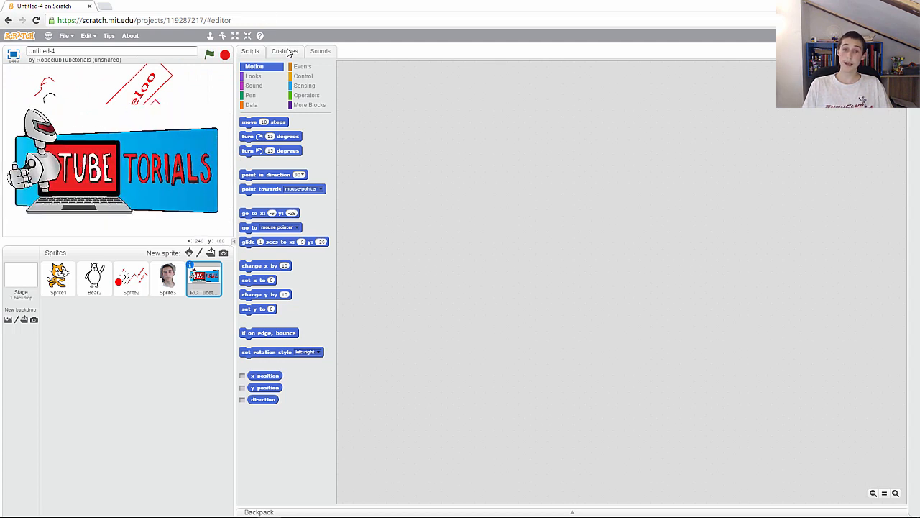
Make the white background around the uploaded logo costume transparent by filling it with no colour.
{"action": "left_click", "coordinate": [288, 54]}
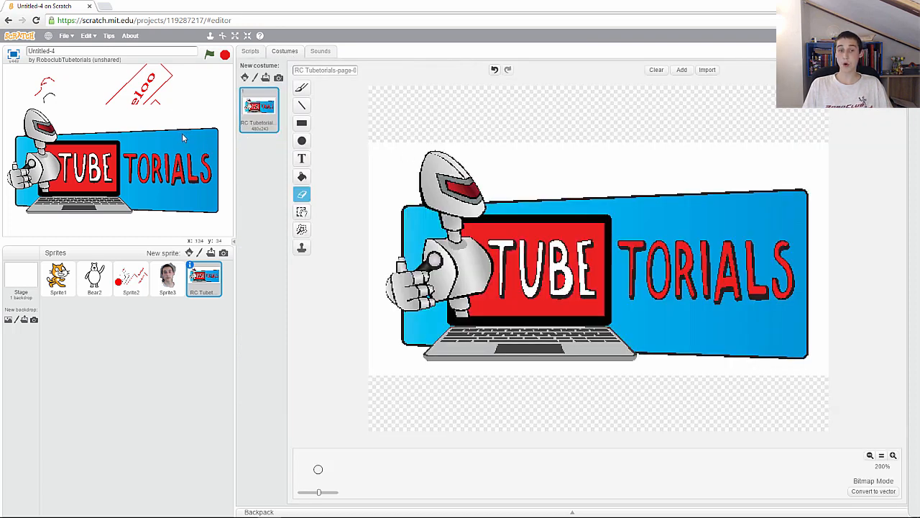
{"action": "left_click", "coordinate": [302, 180]}
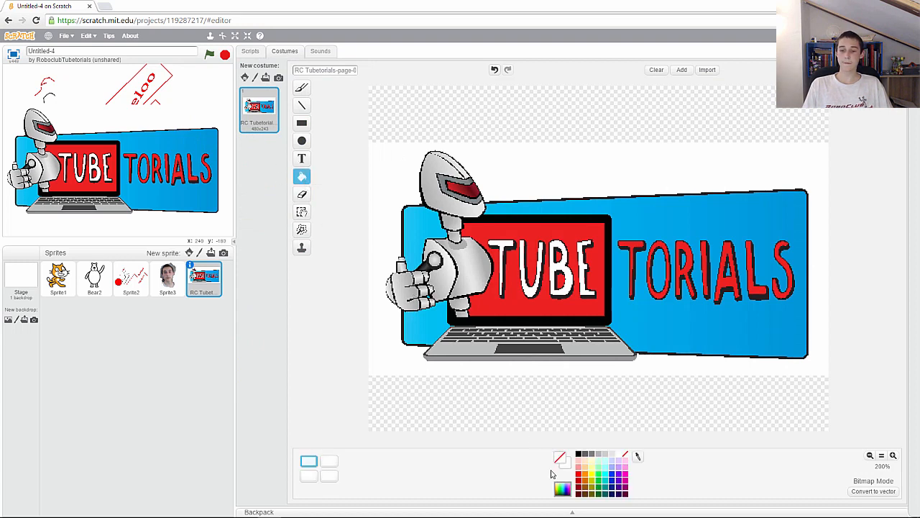
{"action": "left_click", "coordinate": [397, 352]}
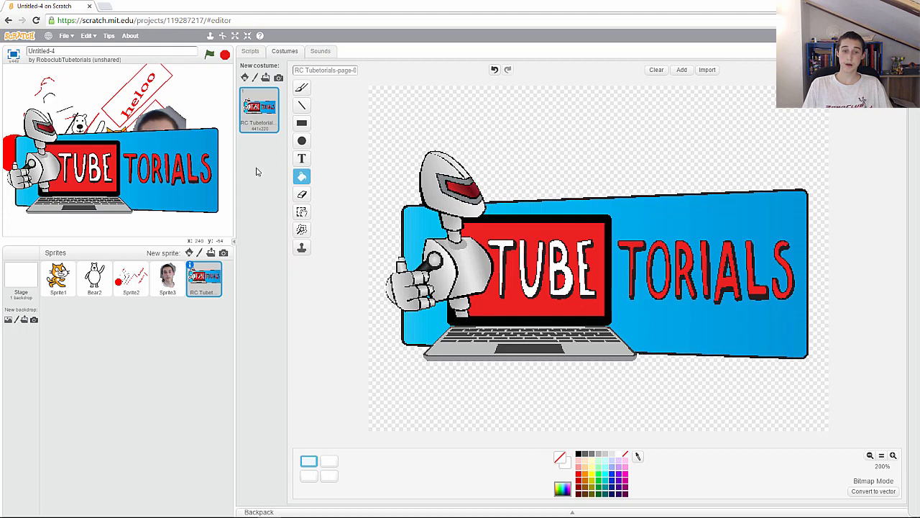
Select the whole logo in the costume and shrink it to about half size, keeping it in the canvas's upper-left area.
{"action": "left_click", "coordinate": [302, 211]}
{"action": "mouse_move", "coordinate": [381, 144]}
{"action": "left_mouse_down"}
{"action": "mouse_move", "coordinate": [443, 187]}
{"action": "mouse_move", "coordinate": [496, 273]}
{"action": "mouse_move", "coordinate": [584, 332]}
{"action": "mouse_move", "coordinate": [820, 380]}
{"action": "mouse_move", "coordinate": [640, 260]}
{"action": "left_mouse_up"}
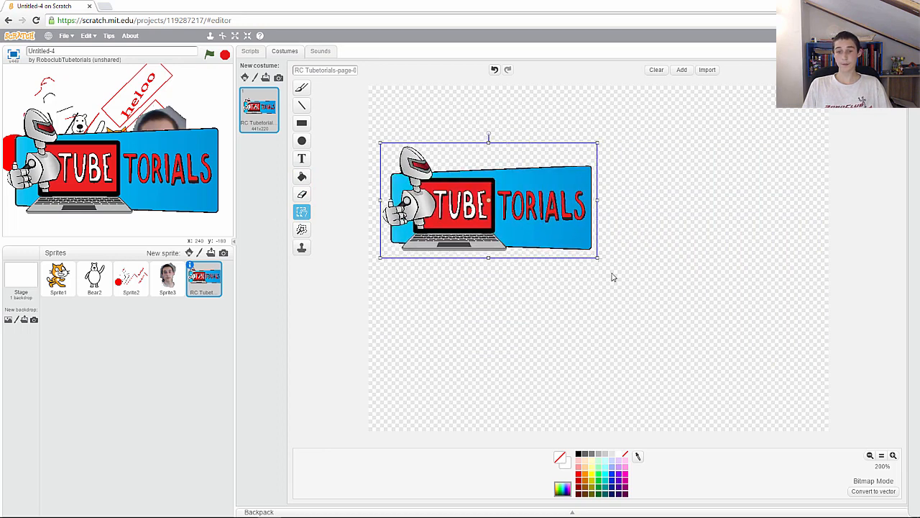
{"action": "left_click", "coordinate": [612, 277]}
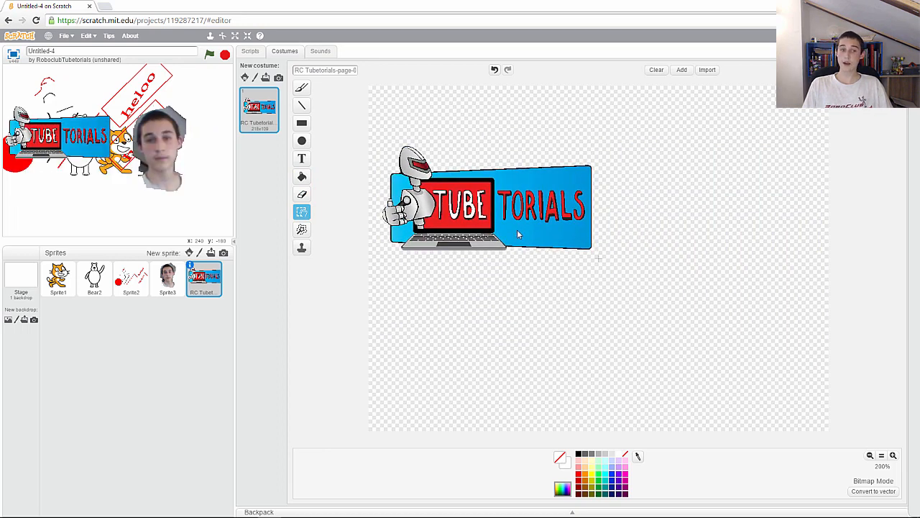